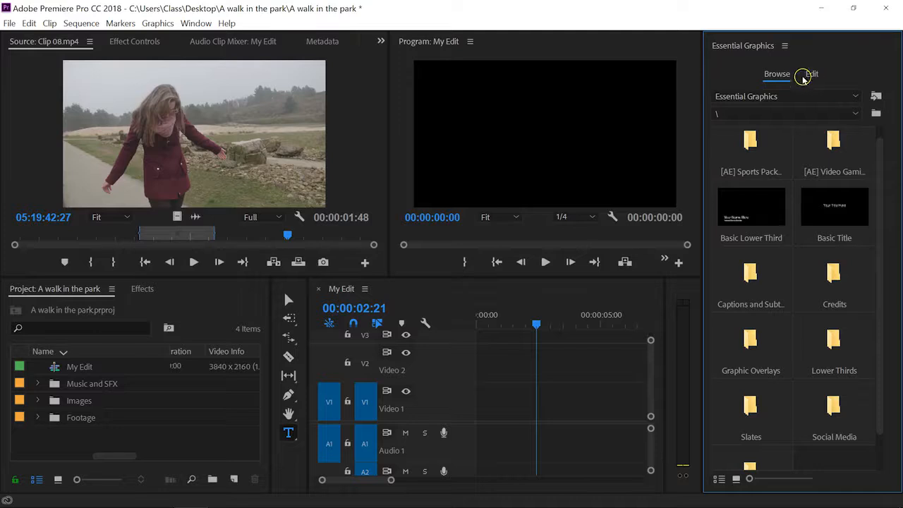
Show the Essential Graphics editing options and look over the layer types that can be added
{"action": "left_click", "coordinate": [811, 76]}
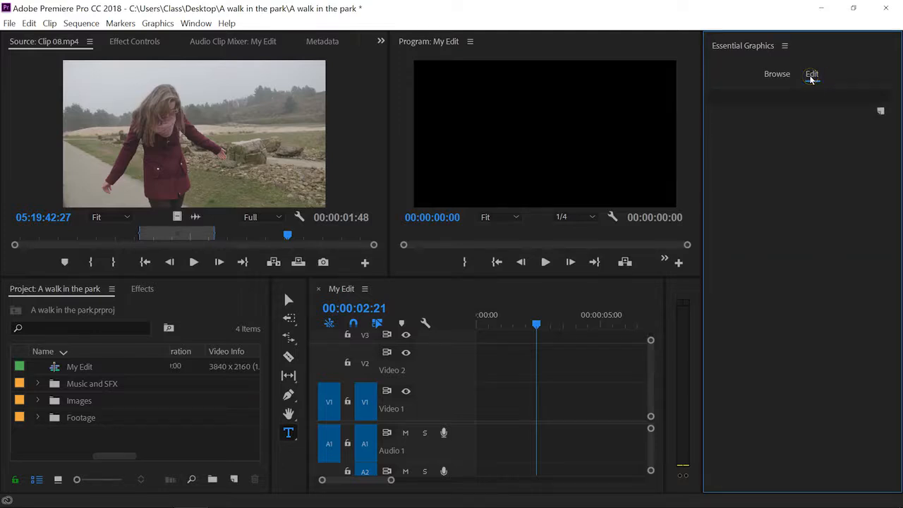
{"action": "left_click", "coordinate": [795, 118]}
{"action": "left_click", "coordinate": [881, 107]}
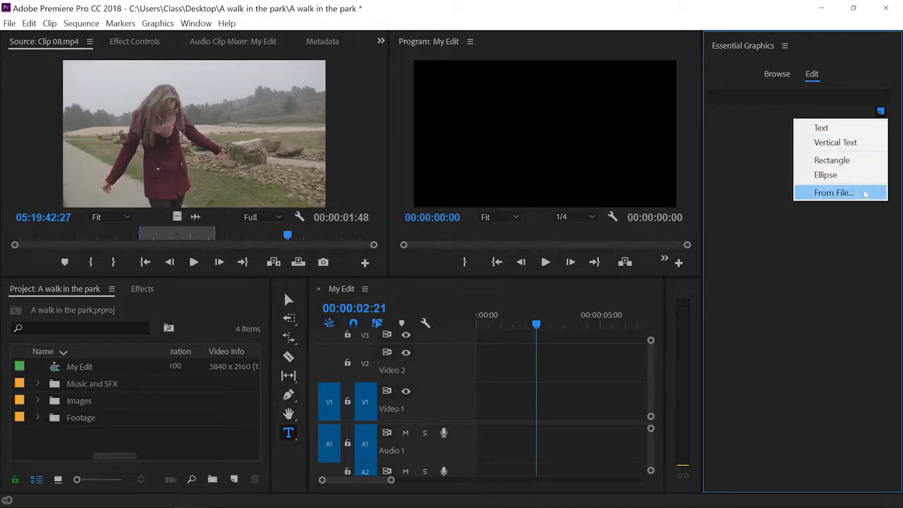
{"action": "left_click", "coordinate": [854, 248]}
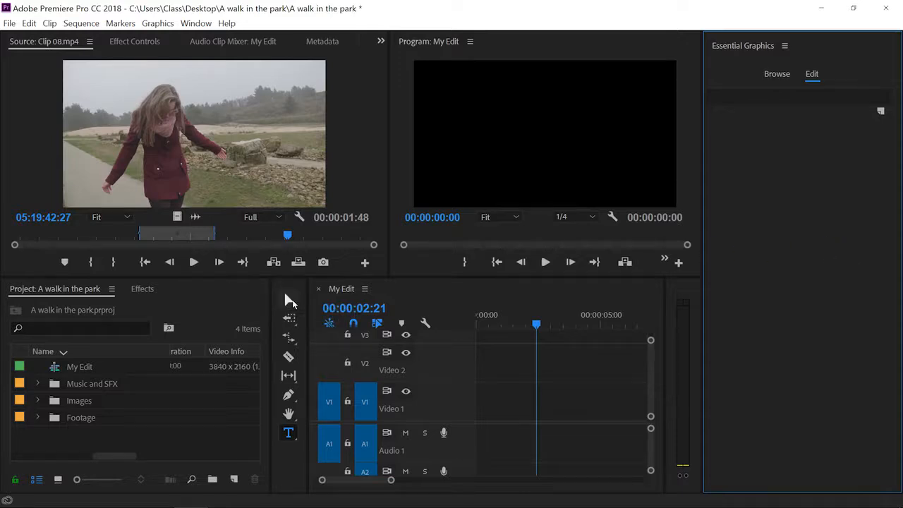
Look over the variants of the Type tool and of the Pen tool, including the Rectangle and Ellipse tools
{"action": "left_click", "coordinate": [288, 431]}
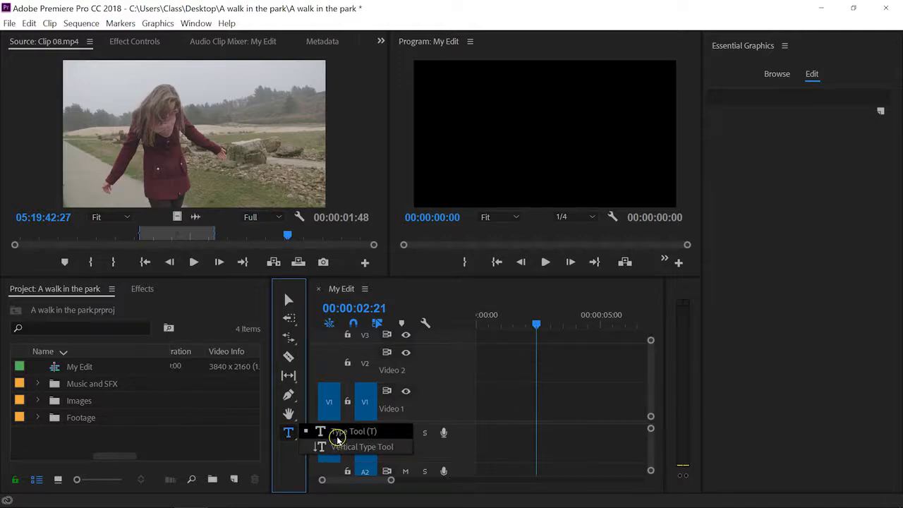
{"action": "left_click", "coordinate": [374, 430]}
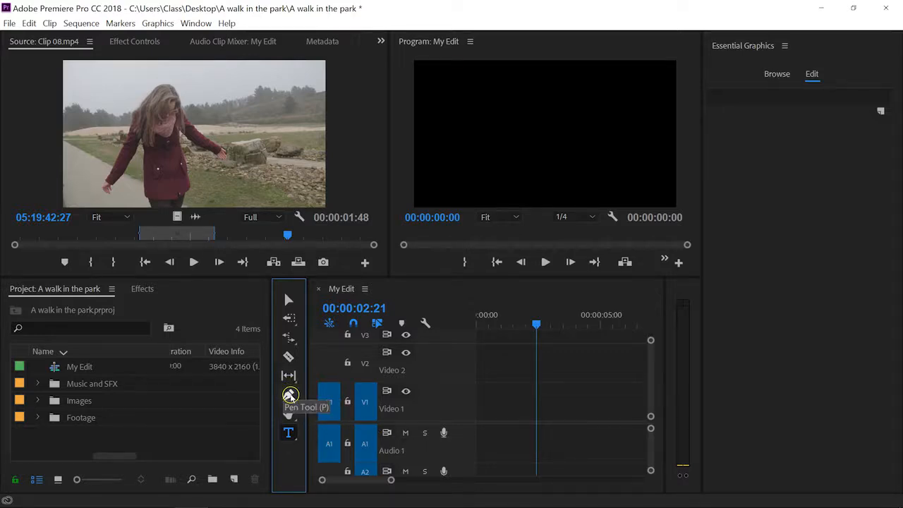
{"action": "left_click", "coordinate": [292, 398]}
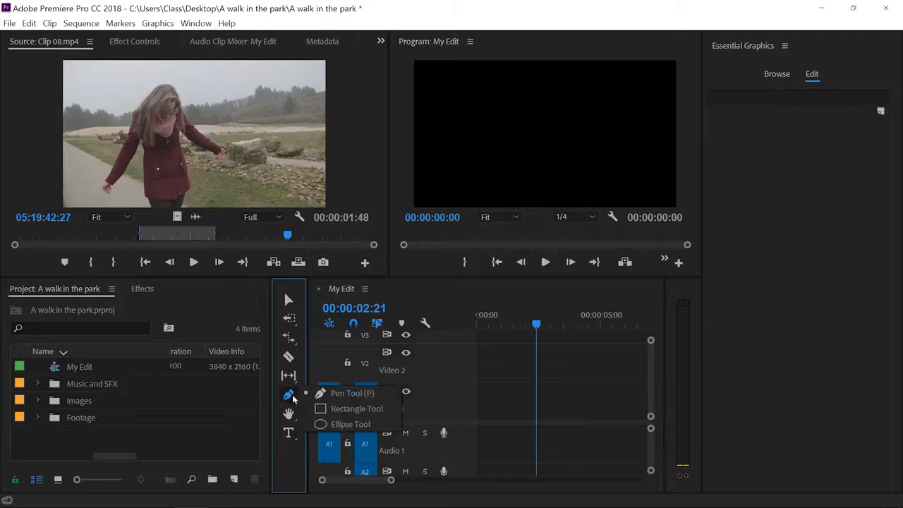
{"action": "left_click", "coordinate": [374, 406]}
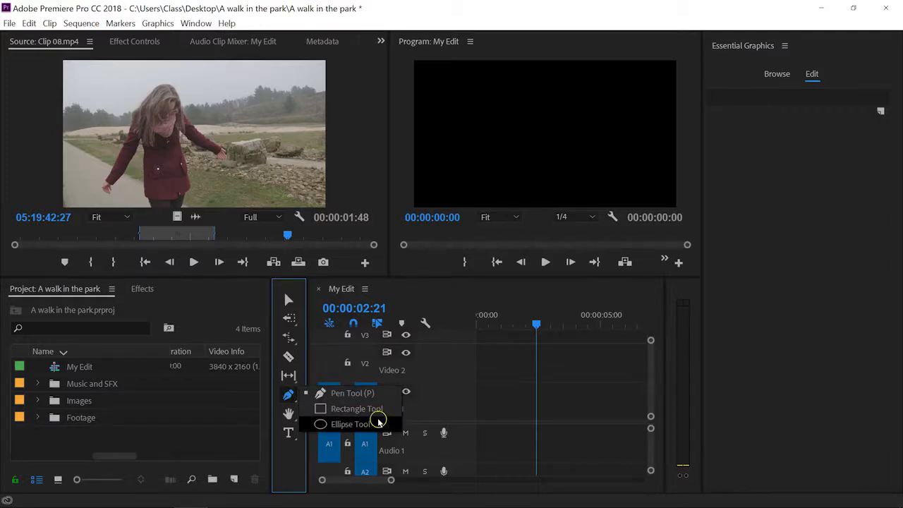
{"action": "left_click", "coordinate": [381, 422]}
Add the text "My First Text" with the Type tool and enlarge it to about 237%, placed in the frame's lower-right area
{"action": "left_click", "coordinate": [293, 433]}
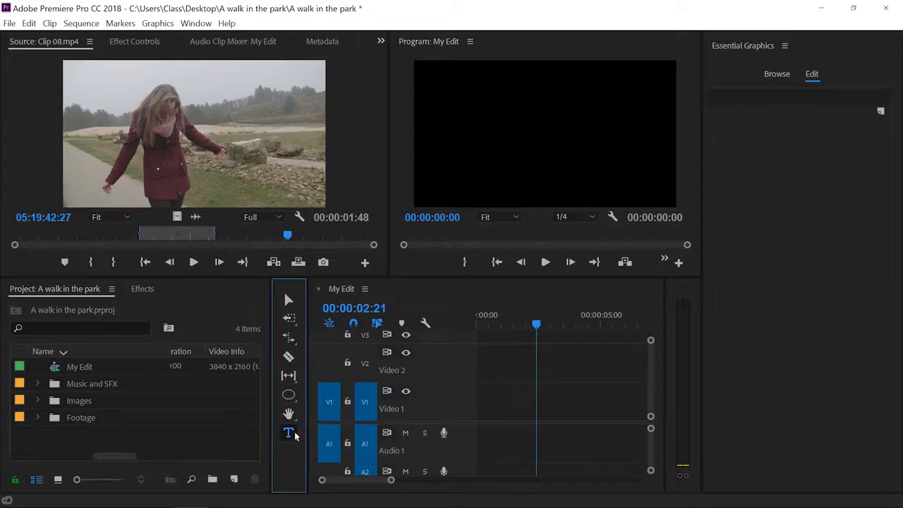
{"action": "left_click", "coordinate": [483, 116]}
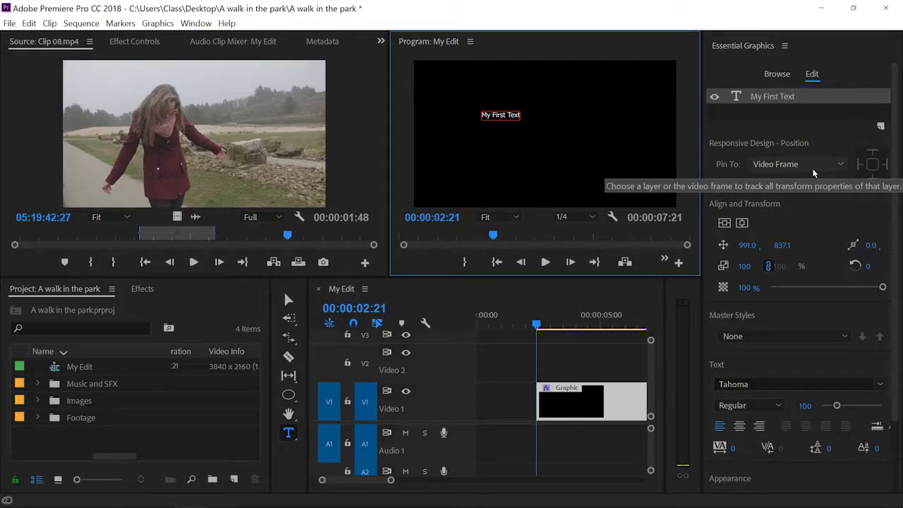
{"action": "left_click", "coordinate": [288, 302]}
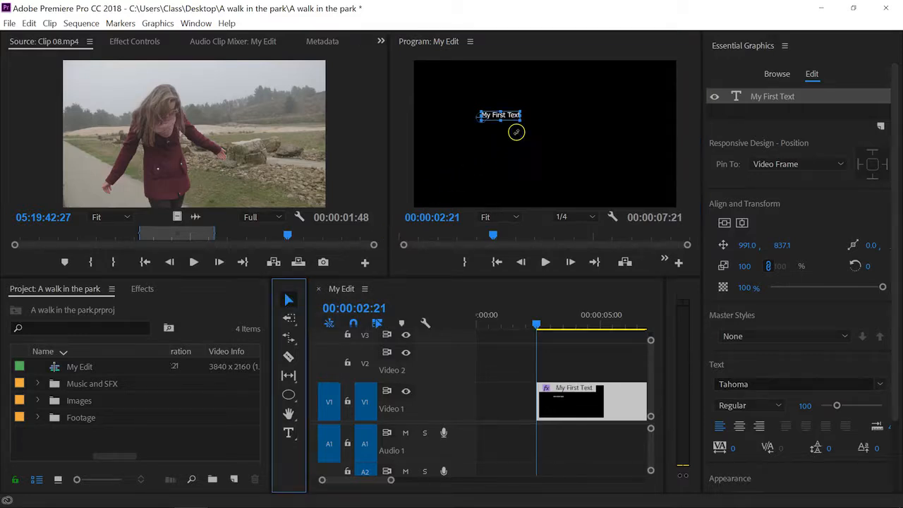
{"action": "left_click_drag", "start_coordinate": [519, 119], "coordinate": [608, 169]}
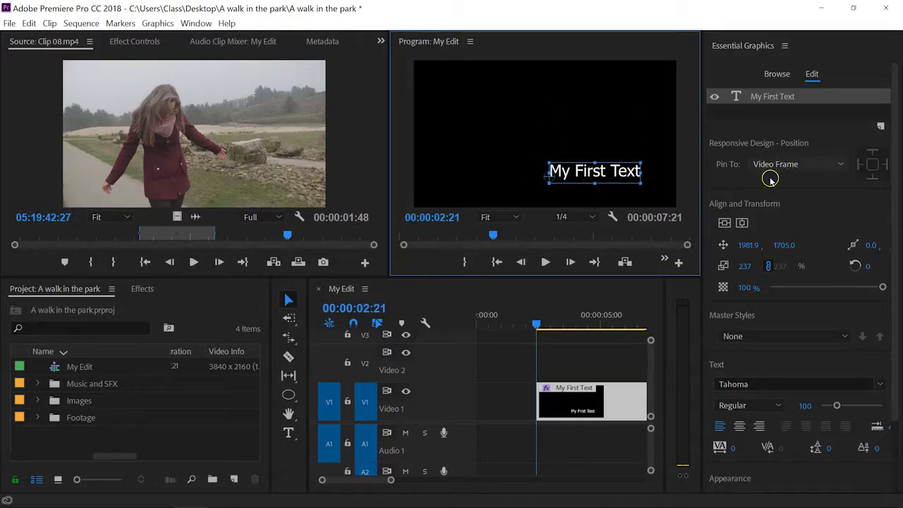
Adjust the text's position values to about 1122.9, 1523.0
{"action": "left_click", "coordinate": [820, 216]}
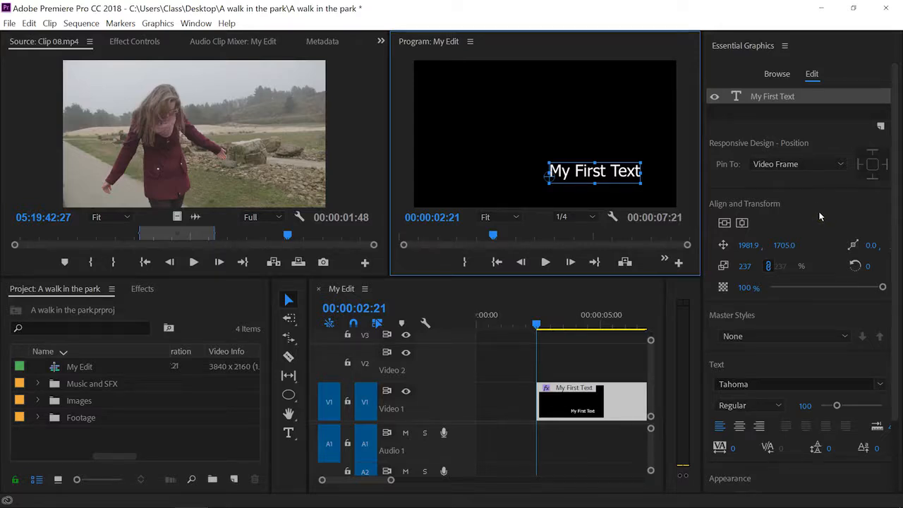
{"action": "left_click", "coordinate": [821, 212]}
{"action": "left_click_drag", "start_coordinate": [748, 240], "coordinate": [657, 254]}
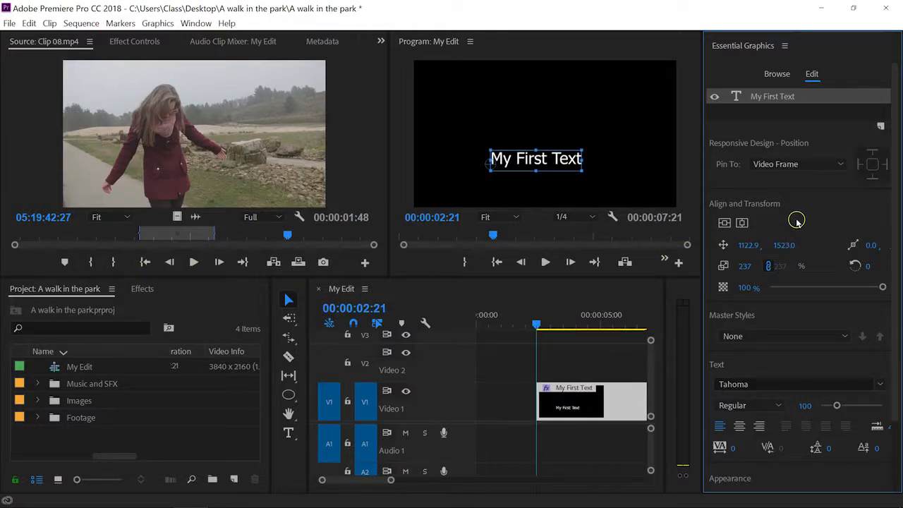
Center the text in the frame vertically and horizontally with the alignment options
{"action": "left_click", "coordinate": [724, 223]}
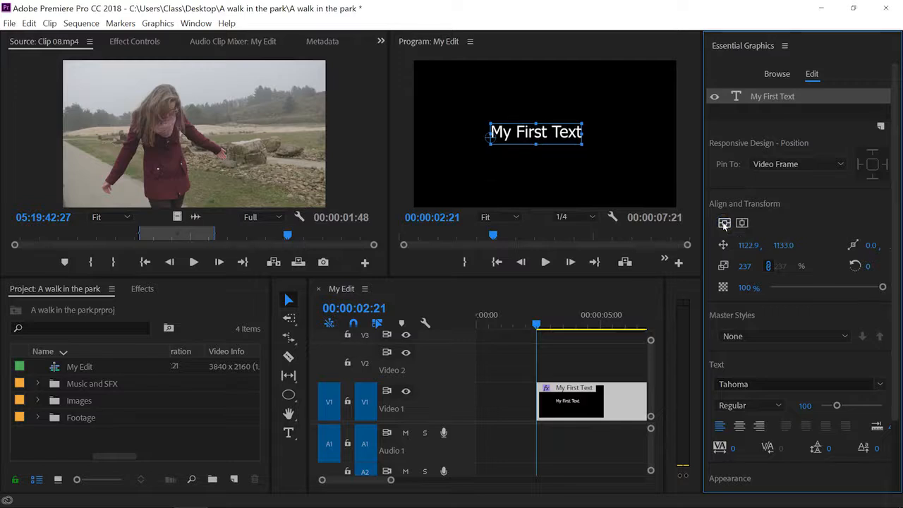
{"action": "left_click", "coordinate": [743, 223]}
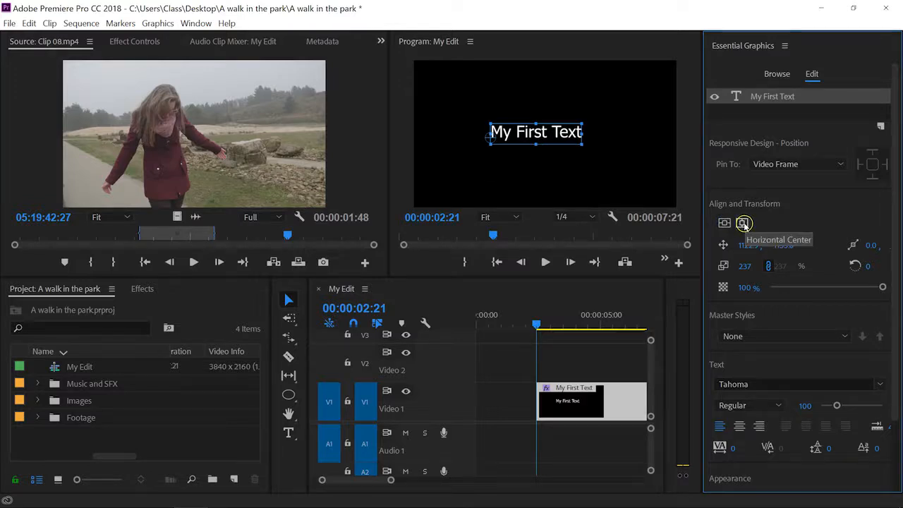
{"action": "left_click", "coordinate": [744, 223]}
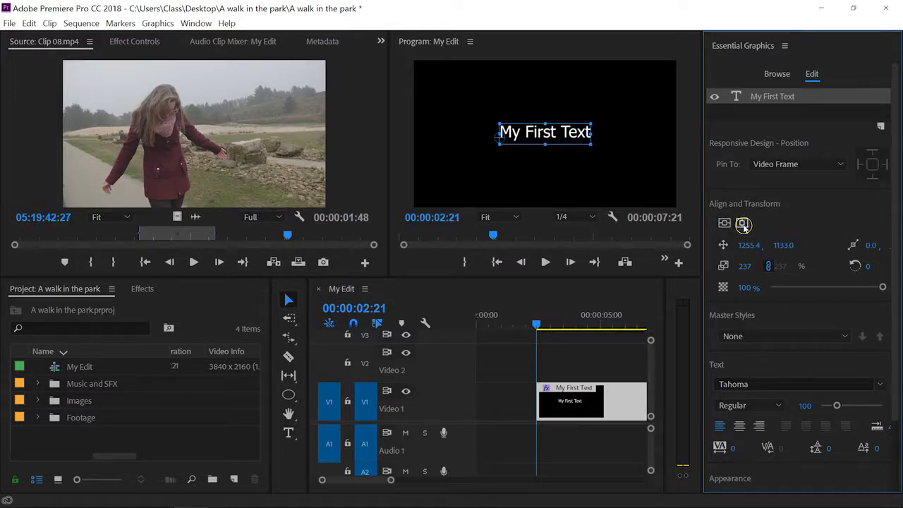
{"action": "left_click", "coordinate": [745, 228]}
Place the text near the bottom of the frame at about 1887 vertically, horizontally centered, and rotate it to -14°
{"action": "left_click_drag", "start_coordinate": [568, 130], "coordinate": [600, 181]}
{"action": "left_click", "coordinate": [746, 224]}
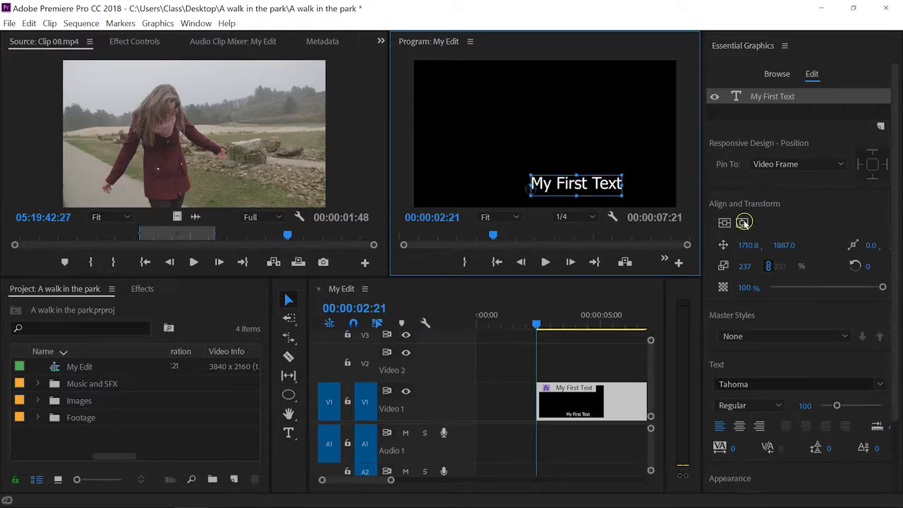
{"action": "left_click", "coordinate": [743, 224]}
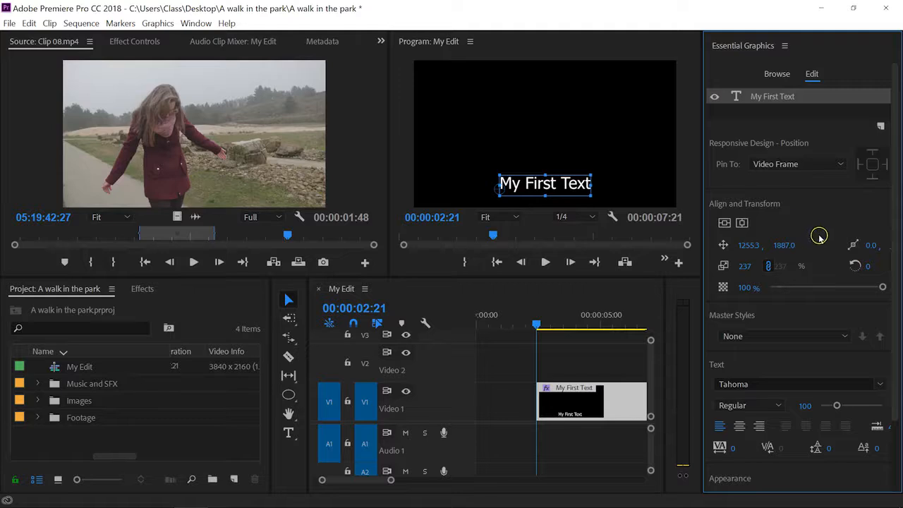
{"action": "left_click_drag", "start_coordinate": [860, 262], "coordinate": [899, 285]}
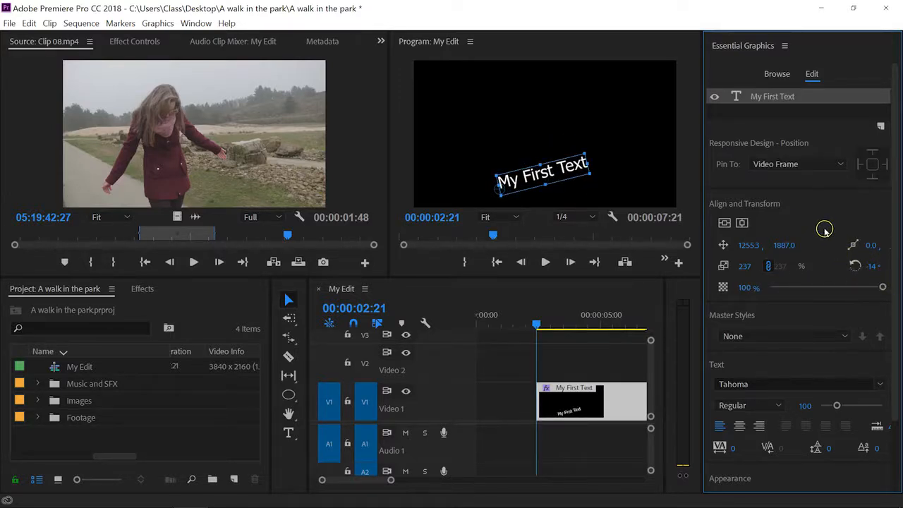
Change the font of the "My First Text" layer to Segoe Script
{"action": "scroll", "coordinate": [828, 226], "scroll_direction": "down", "scroll_amount": 3}
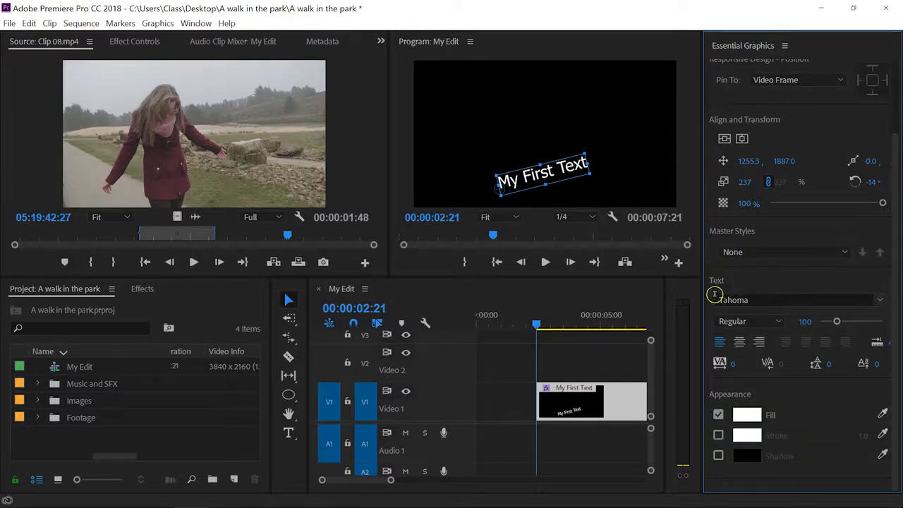
{"action": "left_click", "coordinate": [881, 299]}
{"action": "scroll", "coordinate": [758, 222], "scroll_direction": "down", "scroll_amount": 9}
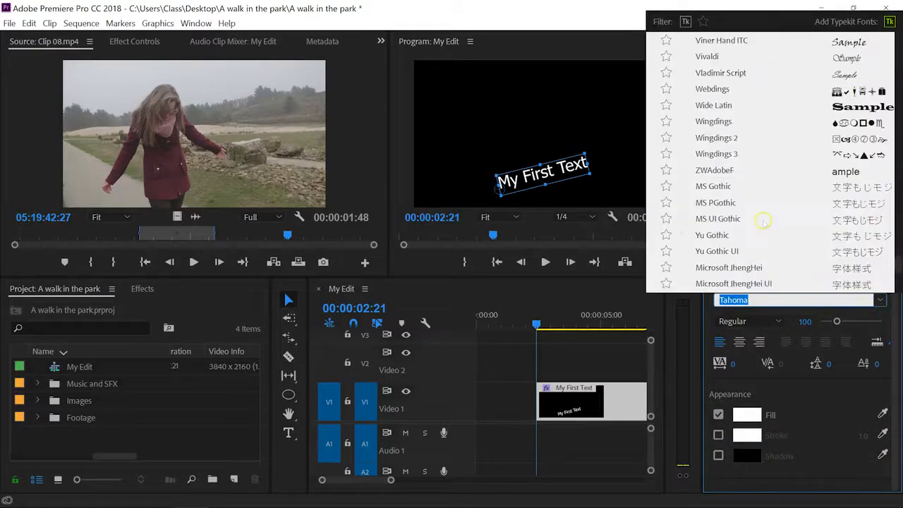
{"action": "scroll", "coordinate": [756, 224], "scroll_direction": "up", "scroll_amount": 8}
{"action": "scroll", "coordinate": [757, 224], "scroll_direction": "up", "scroll_amount": 6}
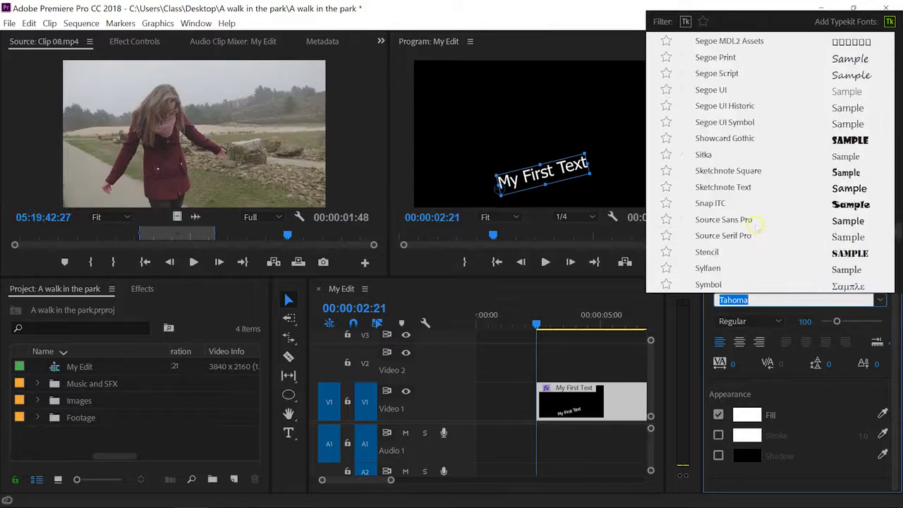
{"action": "left_click", "coordinate": [715, 73]}
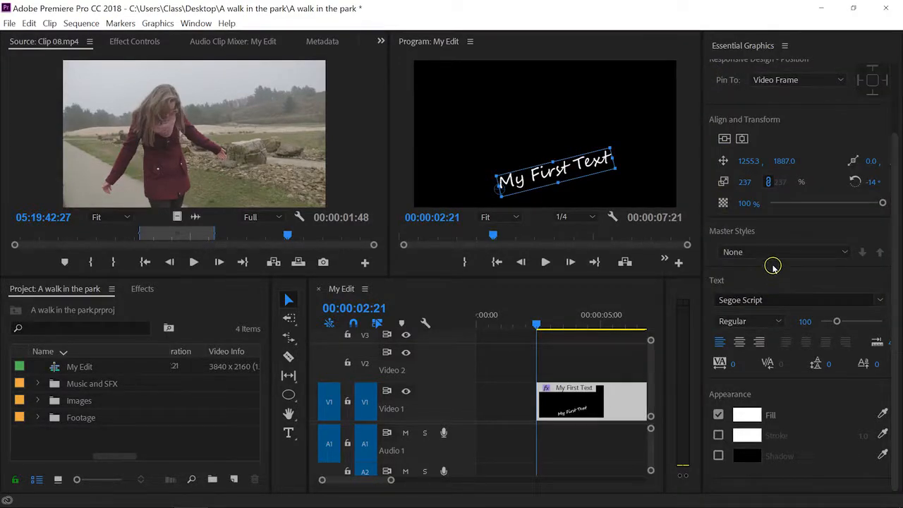
Set the text's font style to Bold and its font size to 87
{"action": "left_click", "coordinate": [774, 321]}
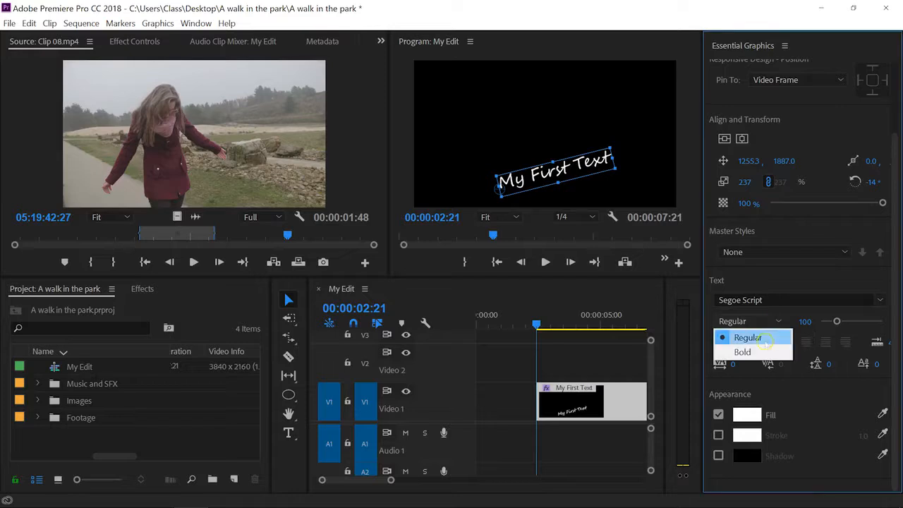
{"action": "left_click", "coordinate": [764, 351]}
{"action": "left_click_drag", "start_coordinate": [837, 321], "coordinate": [803, 322]}
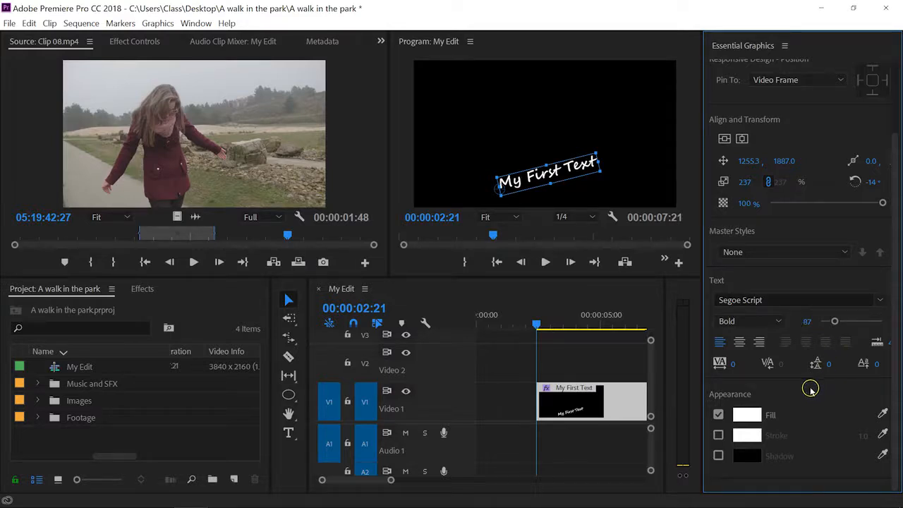
Change the text's fill color to red
{"action": "left_click", "coordinate": [747, 415]}
{"action": "mouse_move", "coordinate": [497, 356]}
{"action": "left_mouse_down"}
{"action": "mouse_move", "coordinate": [522, 318]}
{"action": "mouse_move", "coordinate": [527, 360]}
{"action": "left_mouse_up"}
{"action": "left_click", "coordinate": [695, 220]}
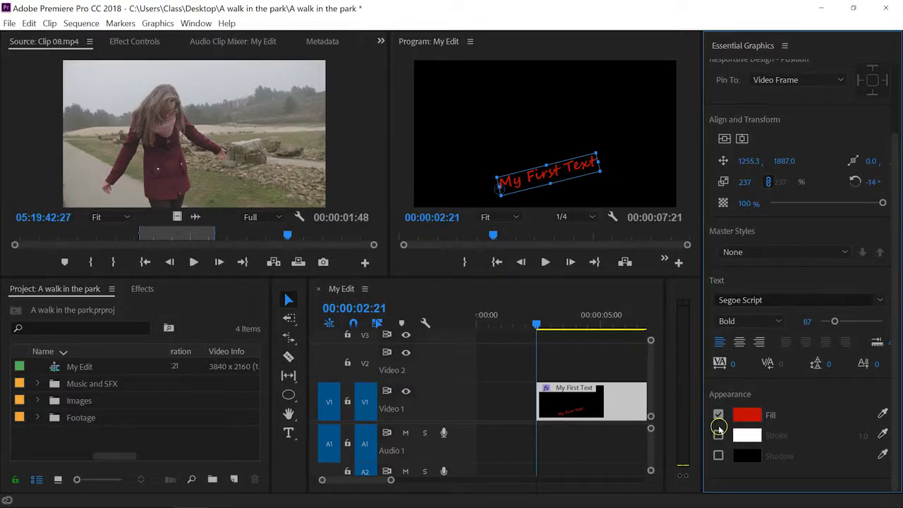
Enable a white stroke on the text and set its width to 24
{"action": "left_click", "coordinate": [718, 435]}
{"action": "left_click", "coordinate": [747, 434]}
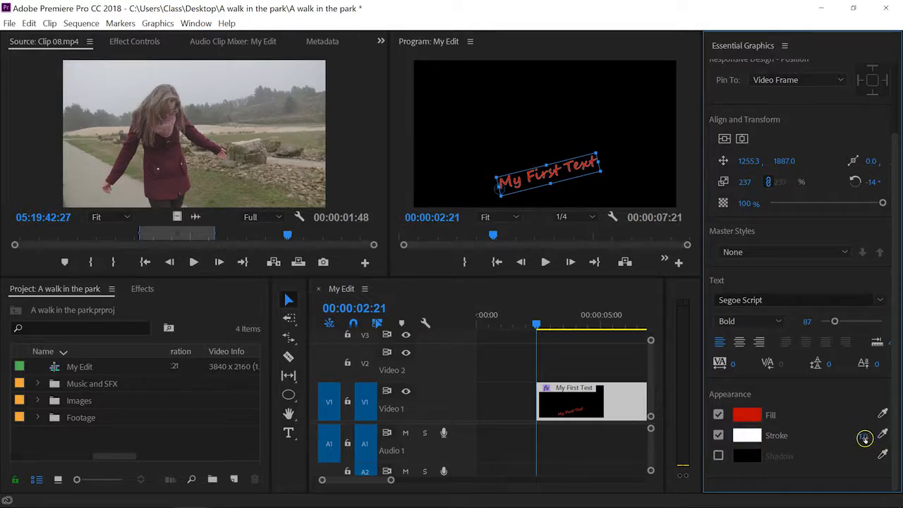
{"action": "mouse_move", "coordinate": [894, 438]}
{"action": "left_mouse_down"}
{"action": "mouse_move", "coordinate": [901, 438]}
{"action": "mouse_move", "coordinate": [882, 437]}
{"action": "left_mouse_up"}
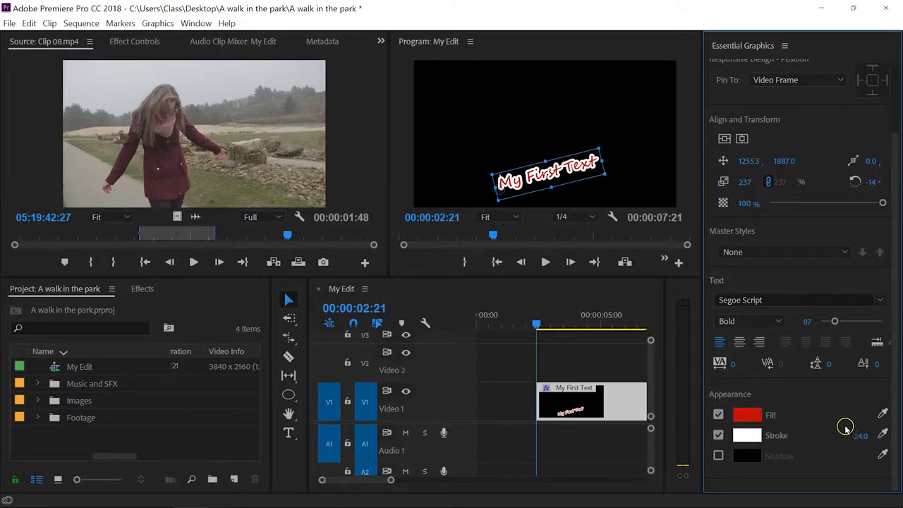
Match the text's stroke color to the red fill by sampling it with the eyedropper
{"action": "left_click", "coordinate": [882, 432]}
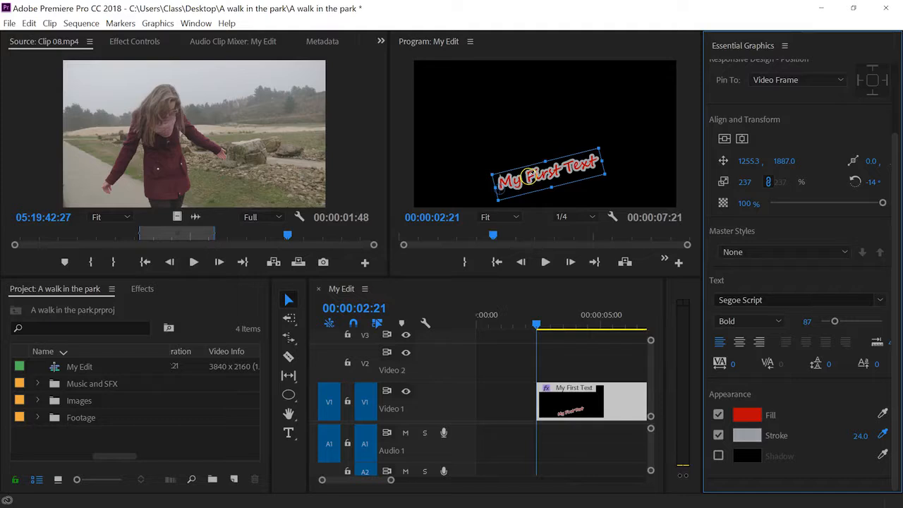
{"action": "left_click", "coordinate": [529, 176]}
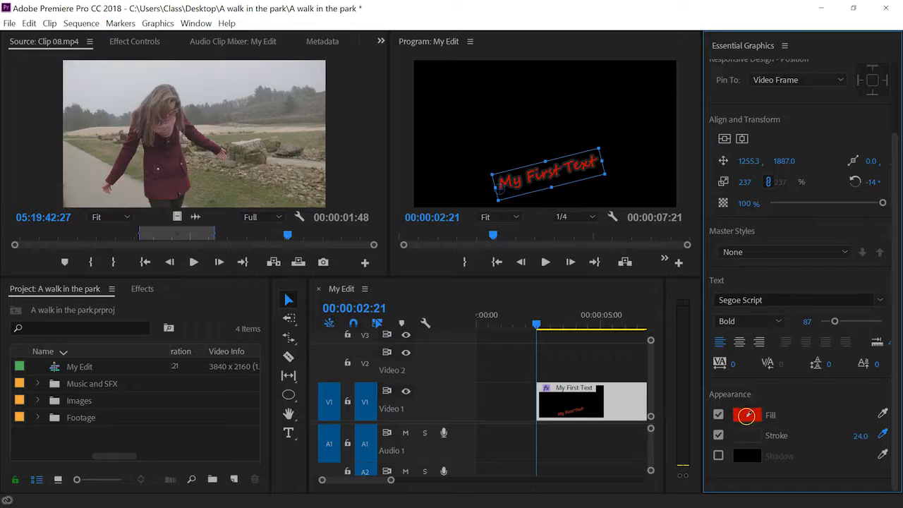
{"action": "left_click", "coordinate": [746, 414]}
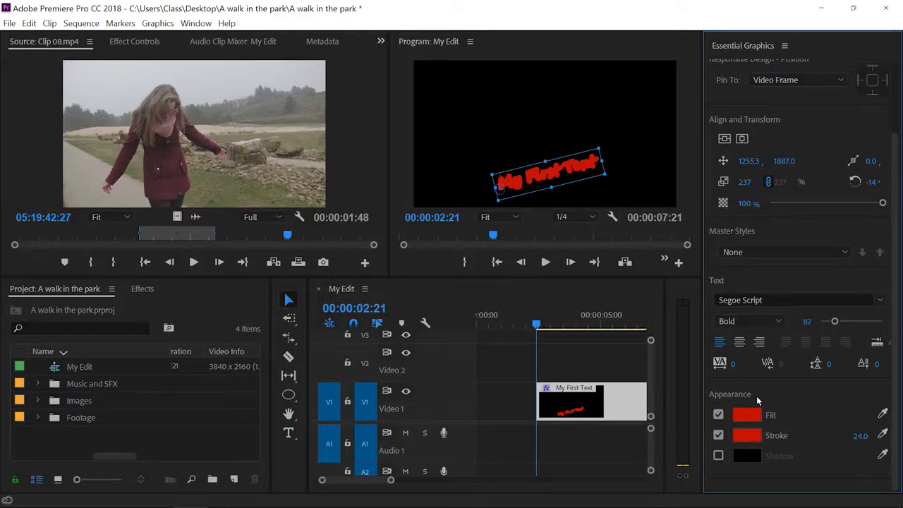
{"action": "left_click", "coordinate": [719, 455]}
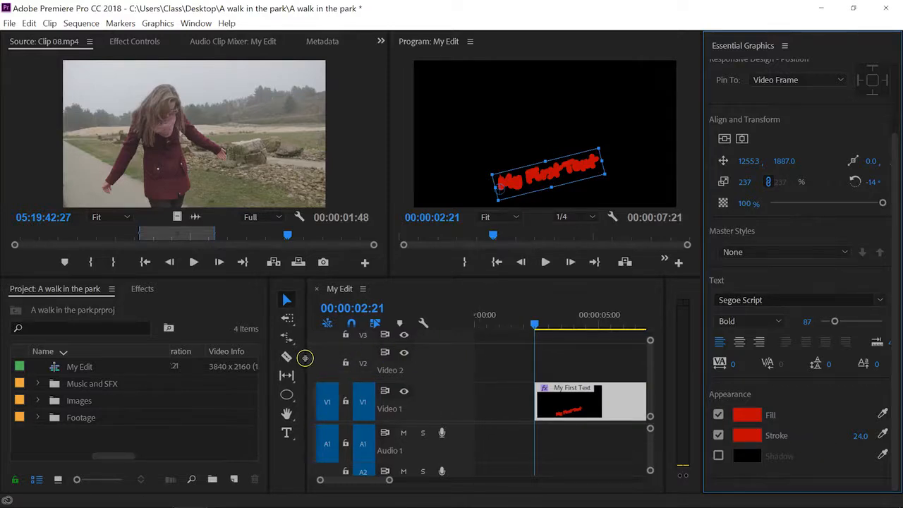
Widen the timeline panel and zoom its time scale out to show the ten-second mark
{"action": "left_click_drag", "start_coordinate": [304, 358], "coordinate": [189, 357]}
{"action": "left_click_drag", "start_coordinate": [293, 479], "coordinate": [317, 486]}
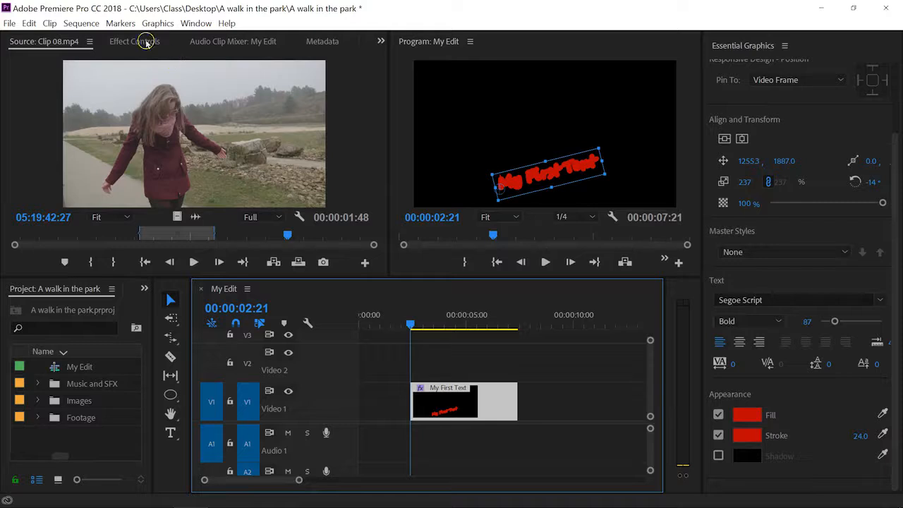
Show the text graphic's effect controls and examine its Motion and Opacity effects
{"action": "left_click", "coordinate": [129, 40]}
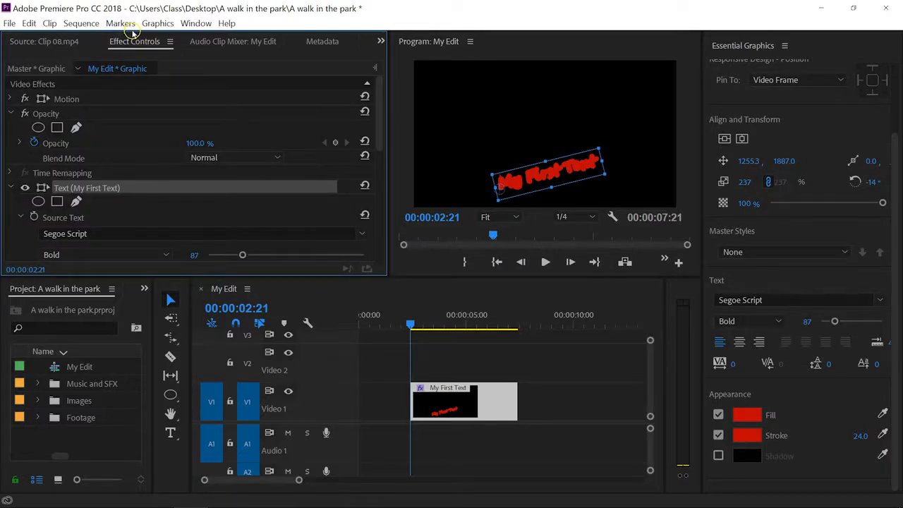
{"action": "left_click", "coordinate": [67, 100]}
{"action": "left_click", "coordinate": [51, 114]}
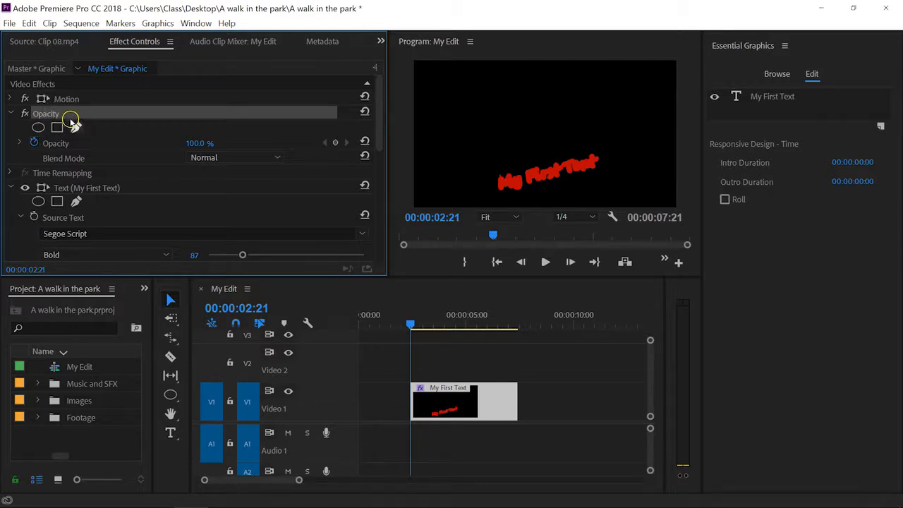
Select the text layer in the effect controls and examine its source text and appearance properties
{"action": "left_click", "coordinate": [78, 190]}
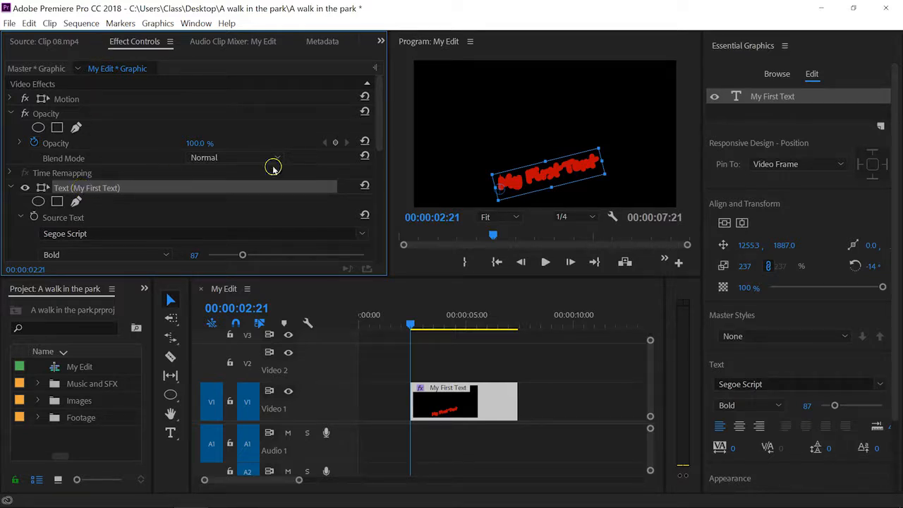
{"action": "left_click_drag", "start_coordinate": [381, 83], "coordinate": [391, 145]}
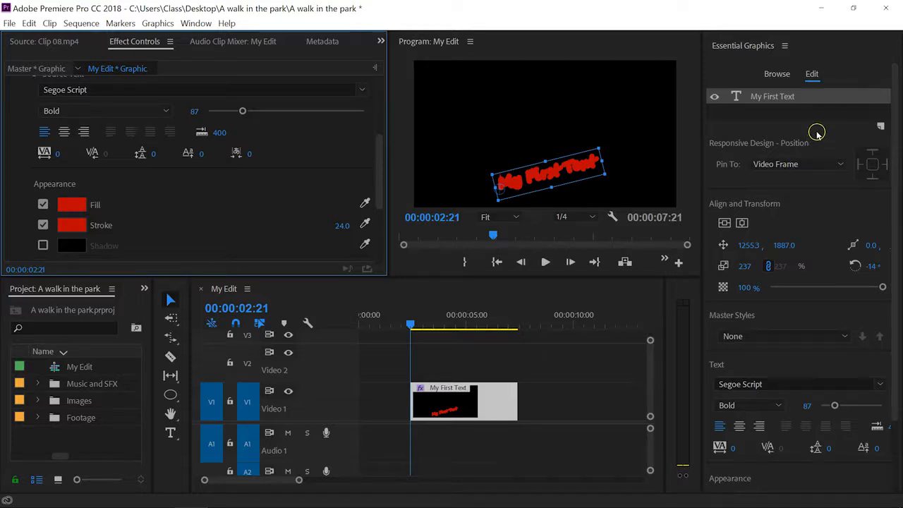
{"action": "scroll", "coordinate": [259, 168], "scroll_direction": "up", "scroll_amount": 3}
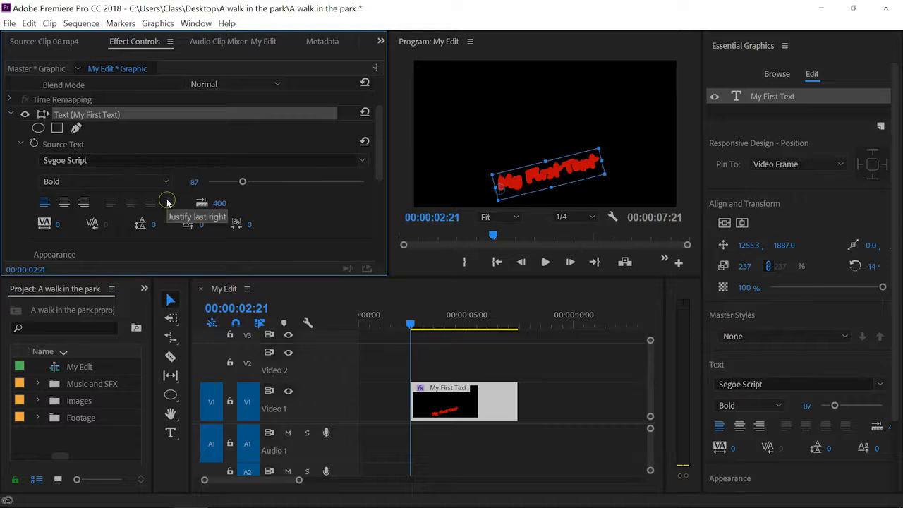
Add a red circle to the text graphic with the Ellipse tool, drawn in the frame's upper-left area above the text
{"action": "left_click", "coordinate": [448, 405]}
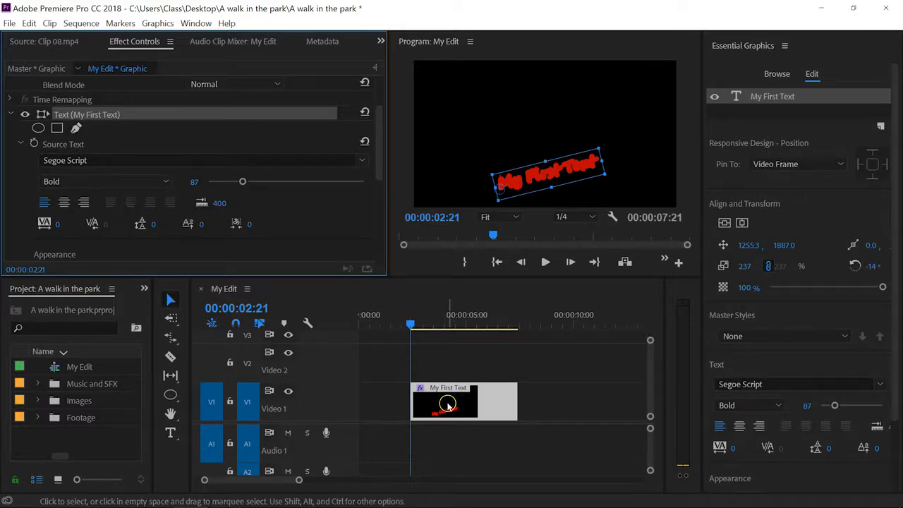
{"action": "left_click", "coordinate": [775, 97]}
{"action": "left_click", "coordinate": [774, 113]}
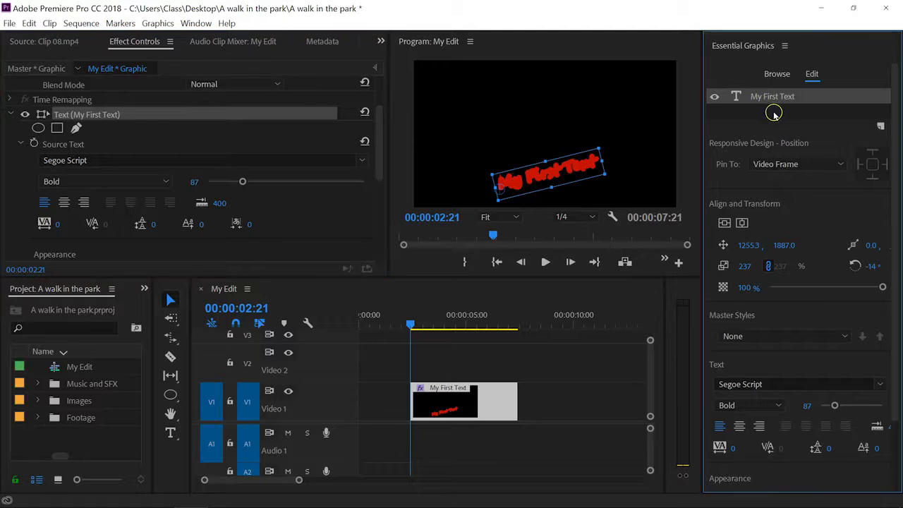
{"action": "left_click", "coordinate": [879, 124]}
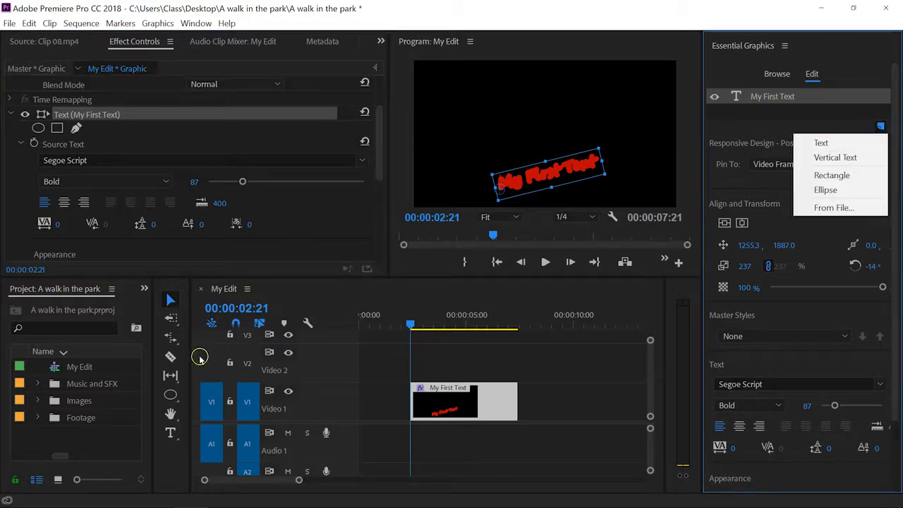
{"action": "left_click", "coordinate": [168, 394]}
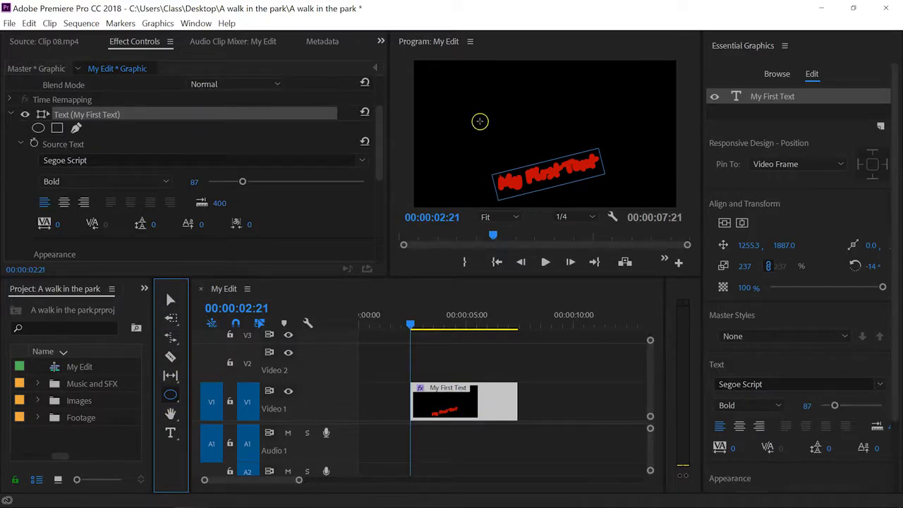
{"action": "left_click_drag", "start_coordinate": [442, 69], "coordinate": [514, 137]}
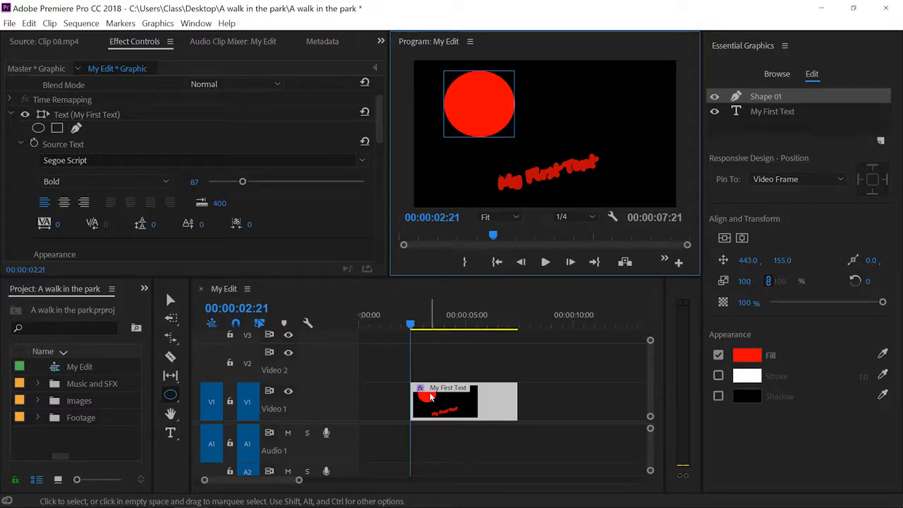
Collapse the text and shape layers in the graphic's effect controls
{"action": "left_click", "coordinate": [134, 41]}
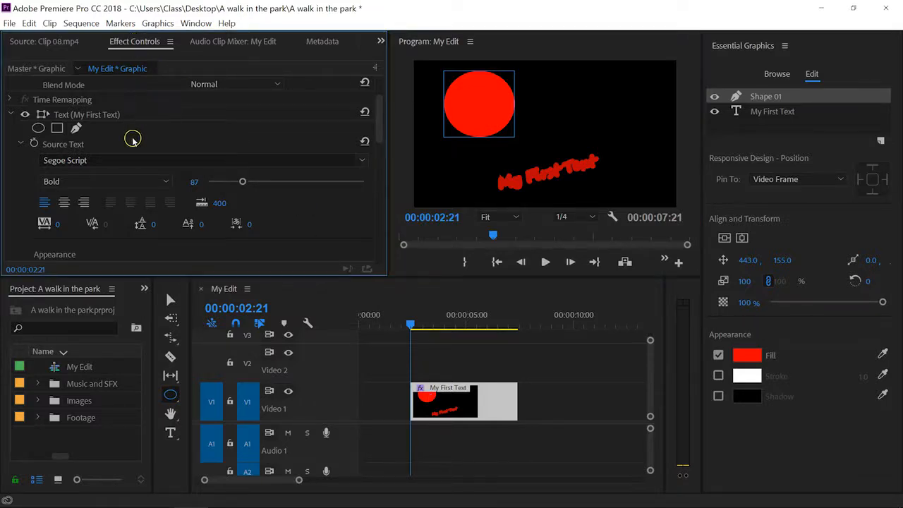
{"action": "left_click", "coordinate": [9, 115]}
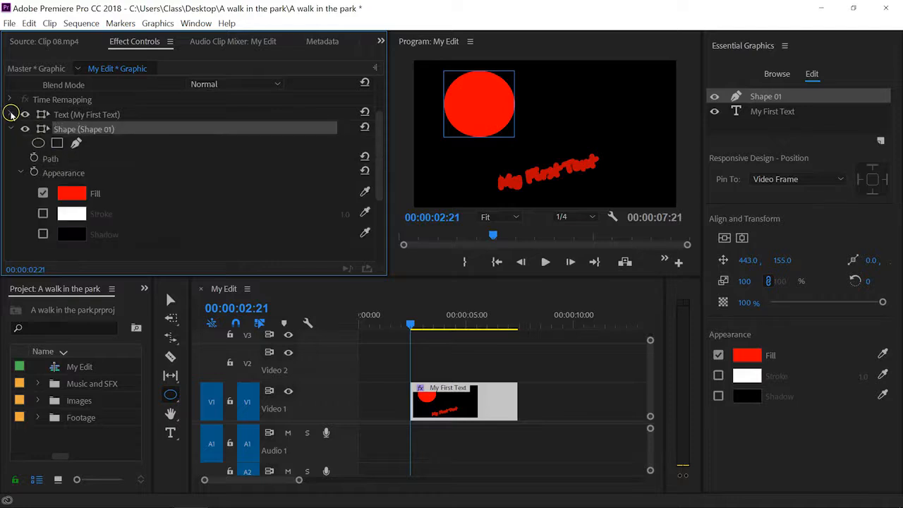
{"action": "left_click", "coordinate": [10, 130]}
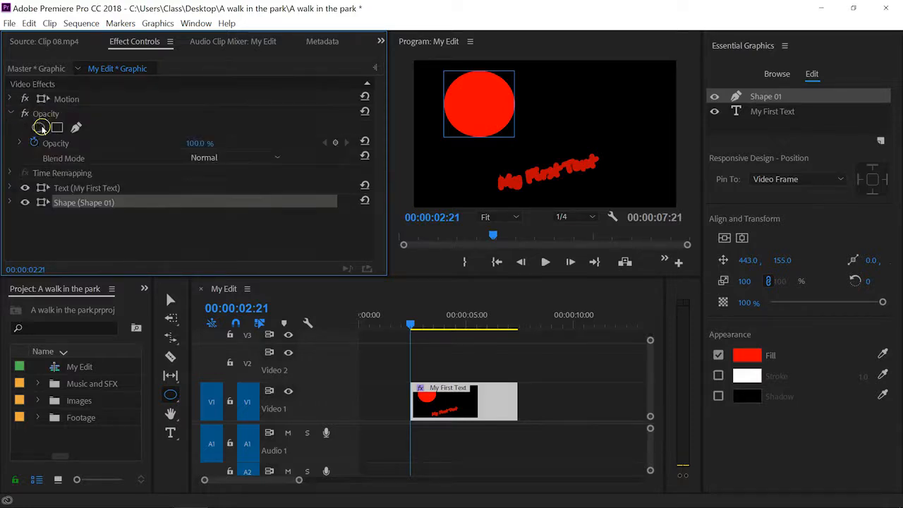
Try shifting the whole graphic with its Motion horizontal position at 1556, return it to about the frame centre, and collapse Motion
{"action": "left_click", "coordinate": [56, 99]}
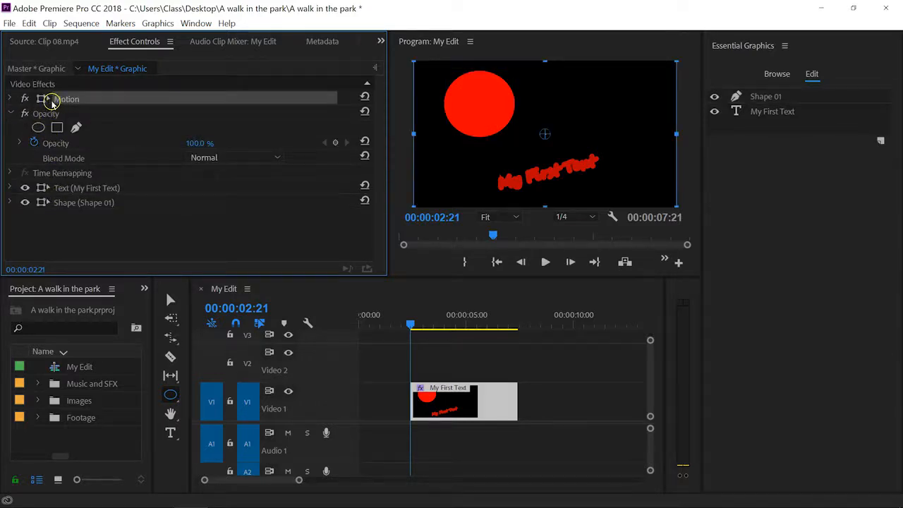
{"action": "left_click", "coordinate": [11, 99]}
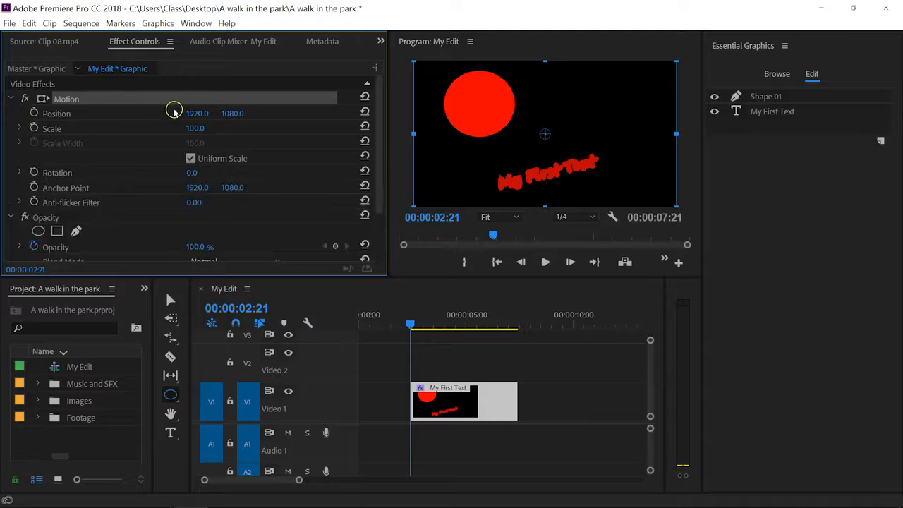
{"action": "left_click_drag", "start_coordinate": [180, 113], "coordinate": [148, 115]}
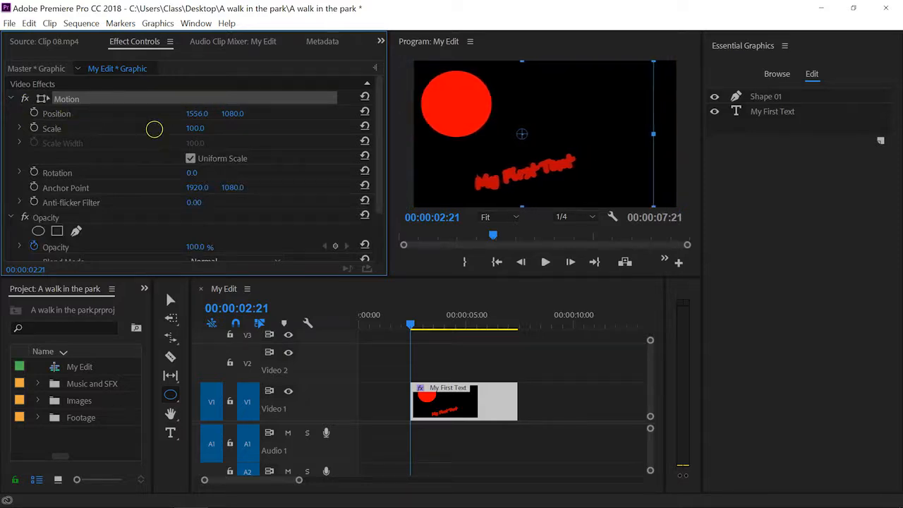
{"action": "left_click_drag", "start_coordinate": [354, 130], "coordinate": [198, 110]}
{"action": "left_click", "coordinate": [10, 99]}
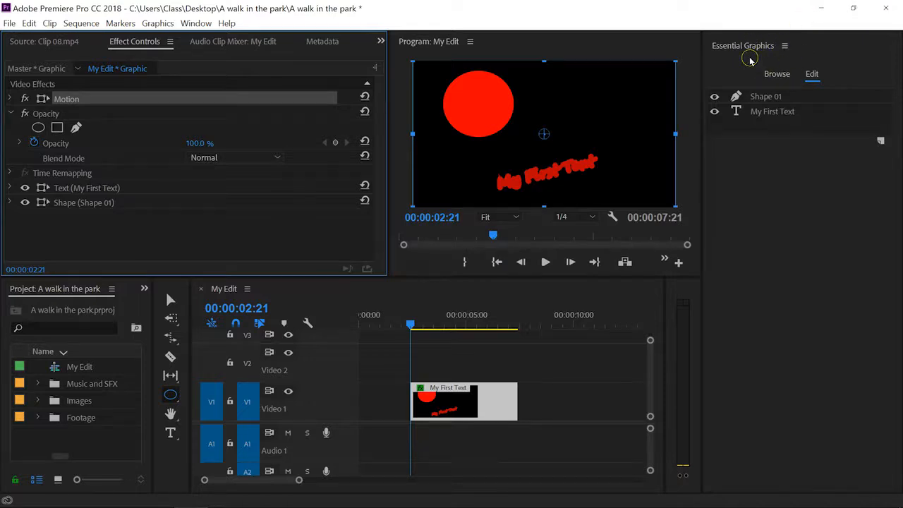
Set the circle layer's horizontal position to 2515 and its scale to 96%
{"action": "left_click", "coordinate": [744, 146]}
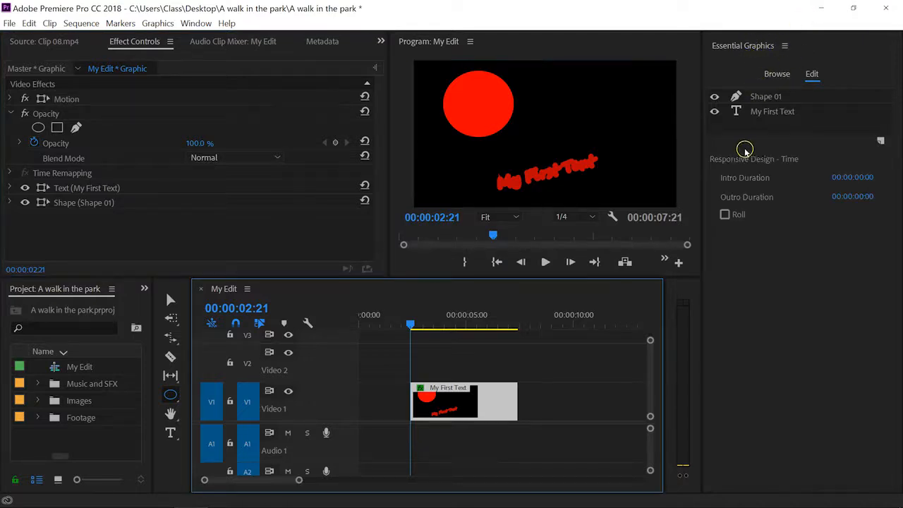
{"action": "left_click", "coordinate": [769, 97]}
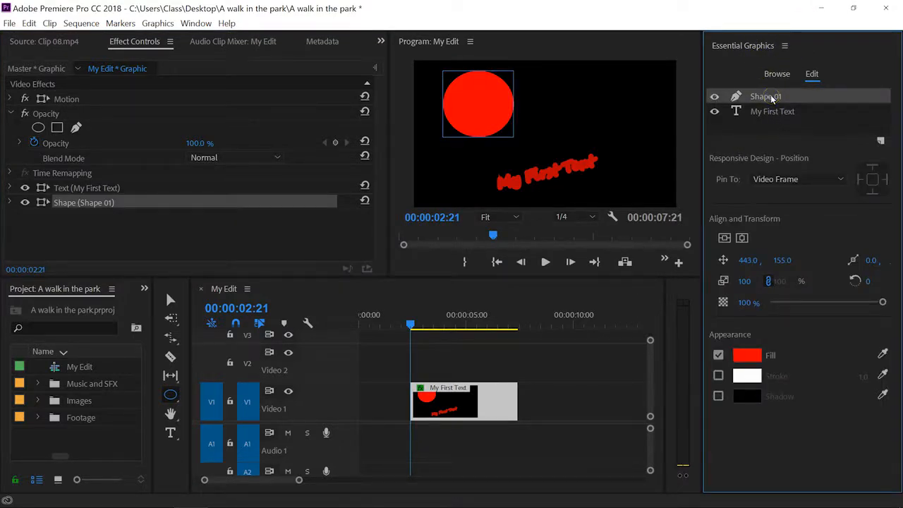
{"action": "left_click_drag", "start_coordinate": [747, 259], "coordinate": [895, 244]}
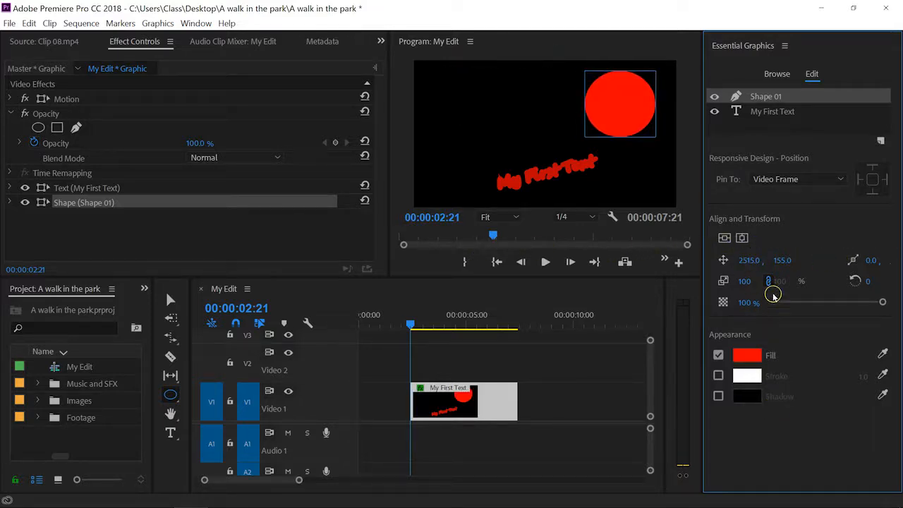
{"action": "mouse_move", "coordinate": [743, 281]}
{"action": "left_mouse_down"}
{"action": "mouse_move", "coordinate": [723, 282]}
{"action": "mouse_move", "coordinate": [738, 282]}
{"action": "left_mouse_up"}
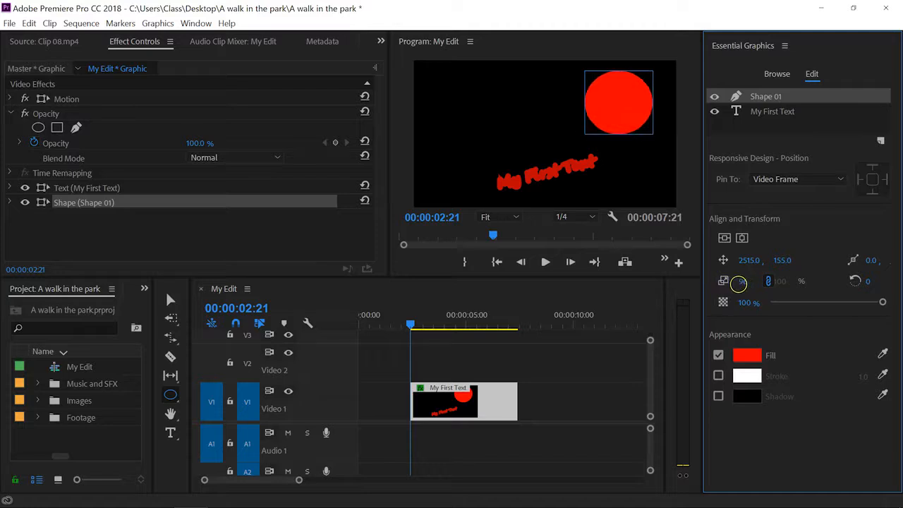
Set the text layer's horizontal position to 1017.3 and save the project
{"action": "left_click", "coordinate": [762, 115]}
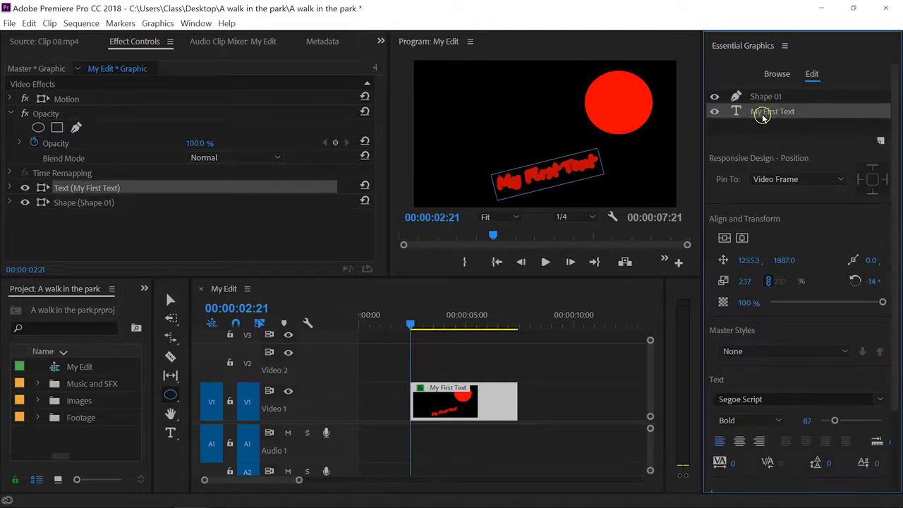
{"action": "mouse_move", "coordinate": [749, 259]}
{"action": "left_mouse_down"}
{"action": "mouse_move", "coordinate": [782, 261]}
{"action": "mouse_move", "coordinate": [630, 261]}
{"action": "mouse_move", "coordinate": [695, 249]}
{"action": "mouse_move", "coordinate": [477, 247]}
{"action": "mouse_move", "coordinate": [761, 249]}
{"action": "left_mouse_up"}
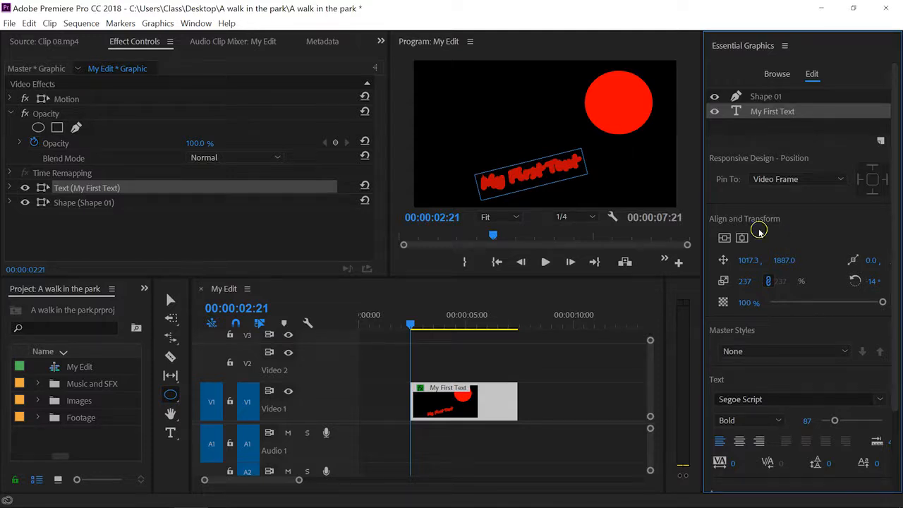
{"action": "key", "text": "ctrl+s"}
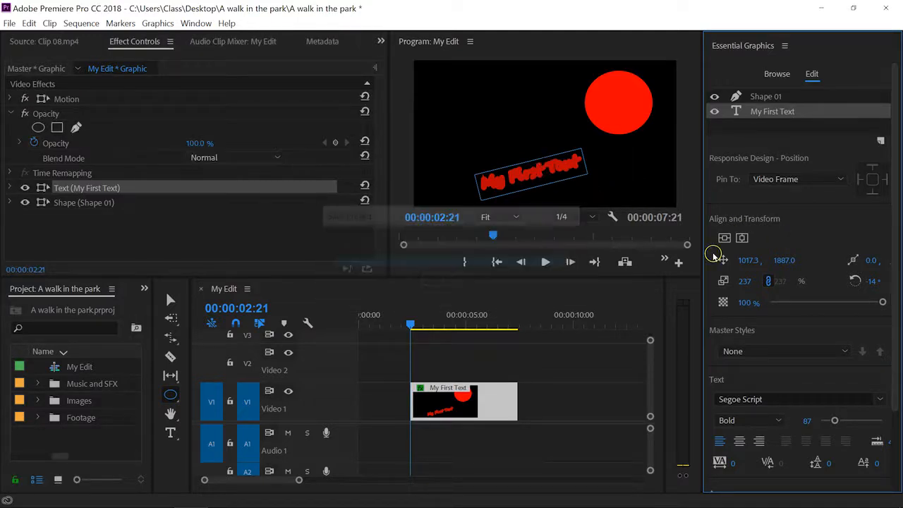
Change the text's fill color to white (FFFFFF) and turn off its stroke
{"action": "scroll", "coordinate": [872, 288], "scroll_direction": "down", "scroll_amount": 4}
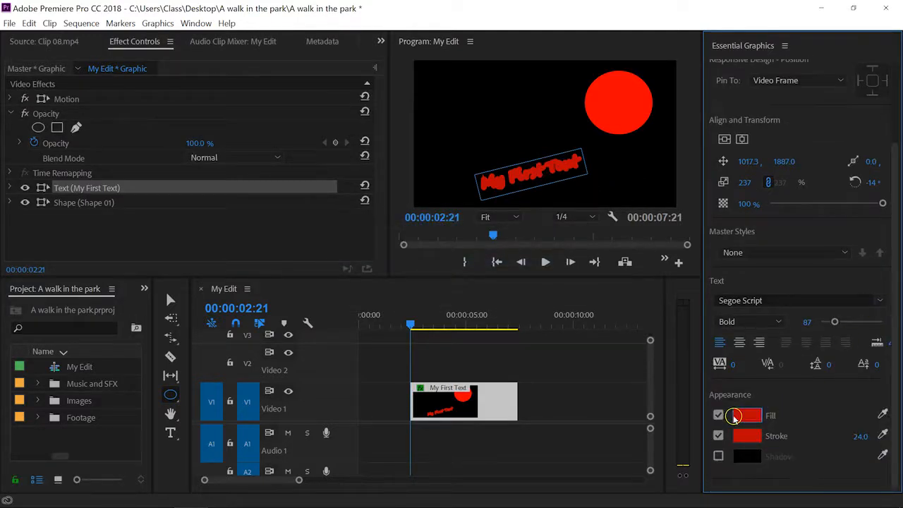
{"action": "left_click", "coordinate": [747, 414]}
{"action": "left_click_drag", "start_coordinate": [469, 348], "coordinate": [299, 433]}
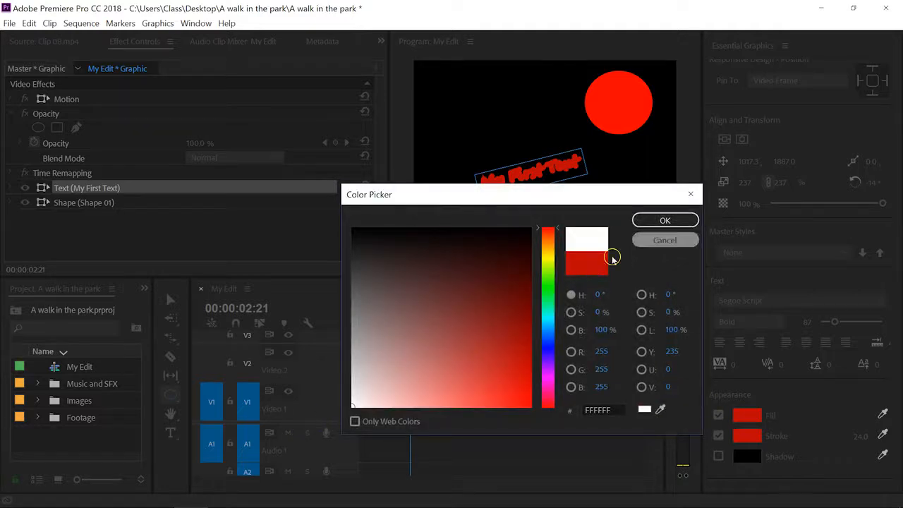
{"action": "left_click", "coordinate": [641, 220]}
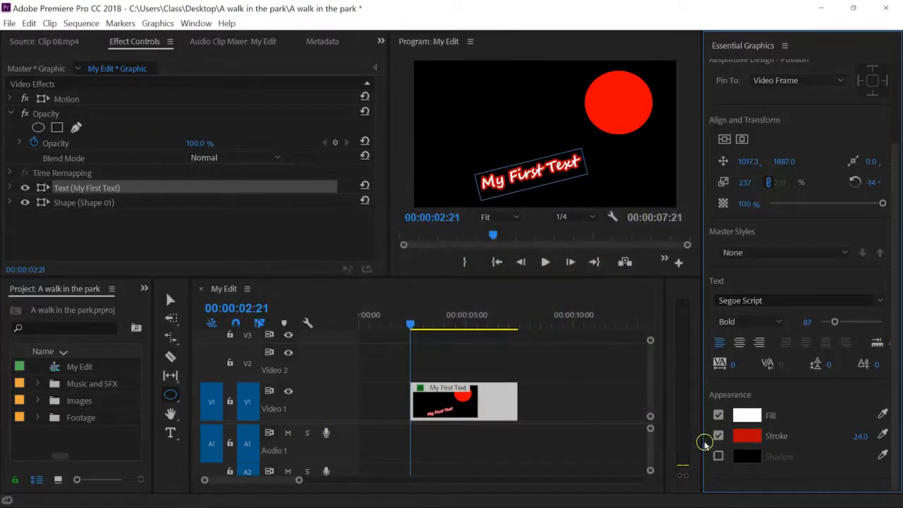
{"action": "left_click", "coordinate": [718, 435]}
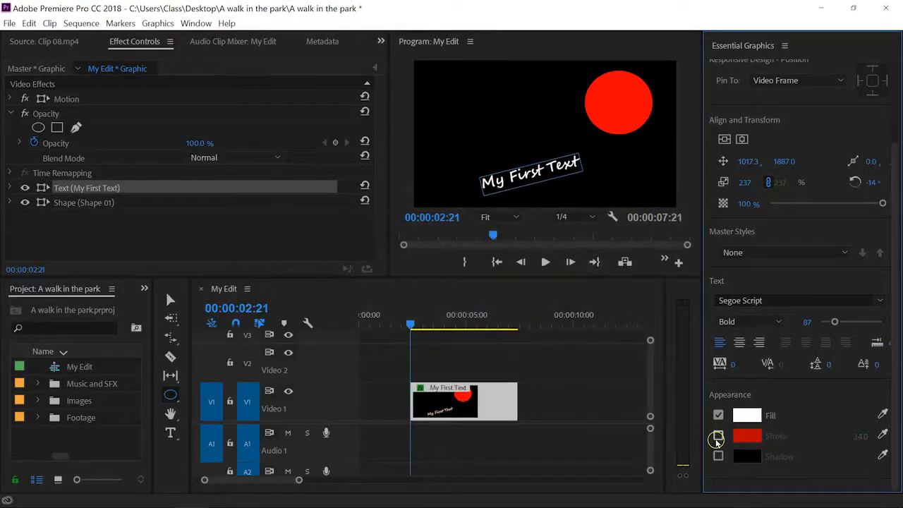
Move the text onto the red circle, at a position of about 2049, 895
{"action": "left_click", "coordinate": [170, 299]}
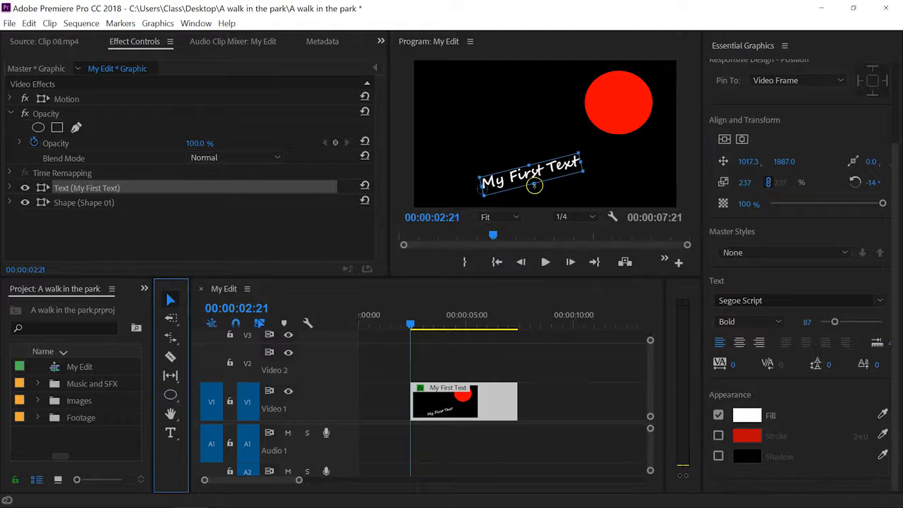
{"action": "left_click_drag", "start_coordinate": [544, 172], "coordinate": [617, 101]}
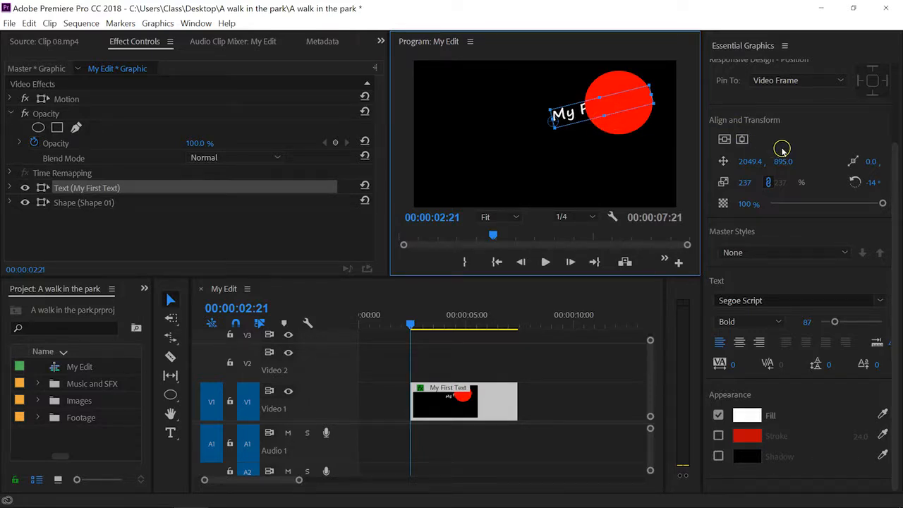
Reorder the circle layer beneath the text layer, then enlarge the circle and place it behind the text at about 2453, 73
{"action": "scroll", "coordinate": [783, 148], "scroll_direction": "up", "scroll_amount": 3}
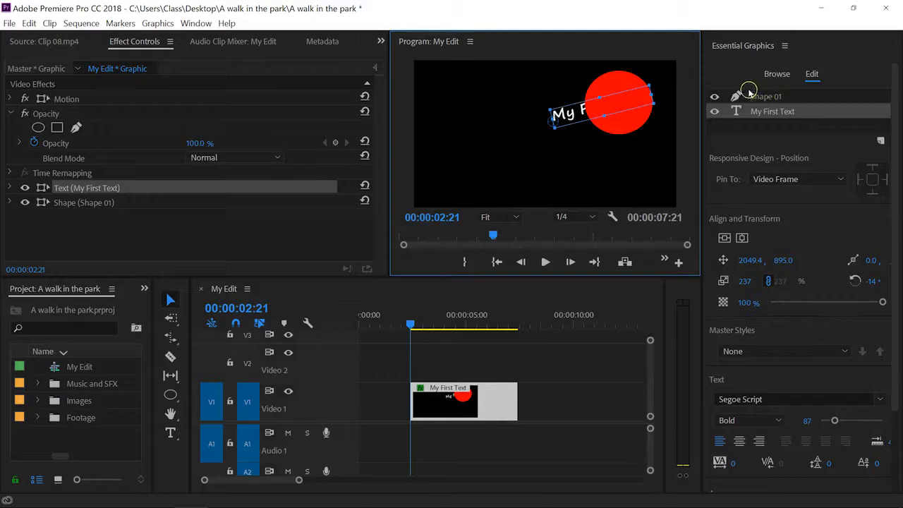
{"action": "left_click", "coordinate": [762, 97]}
{"action": "left_click_drag", "start_coordinate": [762, 98], "coordinate": [760, 121]}
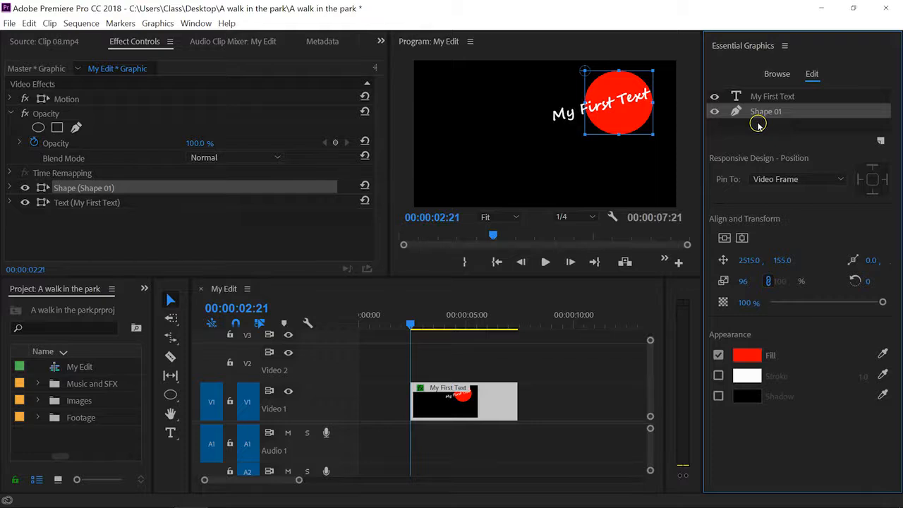
{"action": "mouse_move", "coordinate": [622, 119]}
{"action": "left_mouse_down"}
{"action": "mouse_move", "coordinate": [550, 147]}
{"action": "mouse_move", "coordinate": [608, 114]}
{"action": "left_mouse_up"}
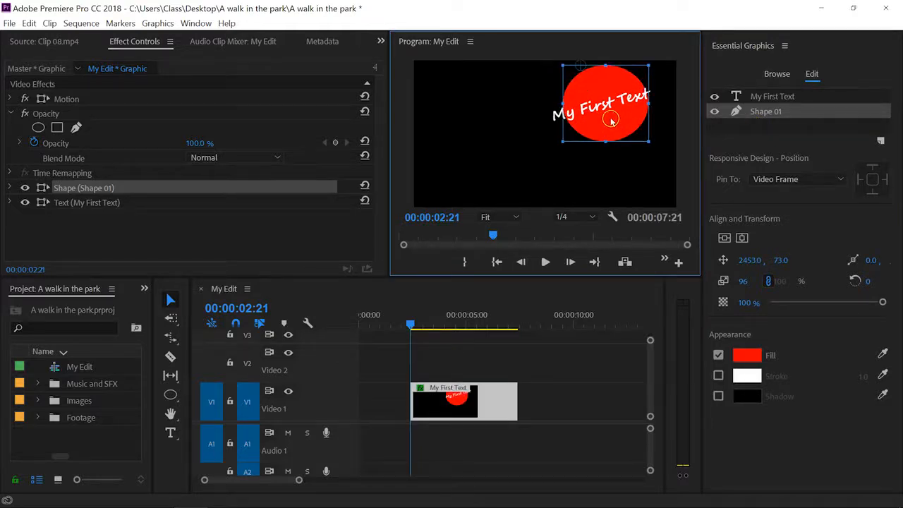
With no clip selected, draw a closed five-point shape in the left half of the frame with the Pen tool as a separate graphic
{"action": "left_click", "coordinate": [464, 368]}
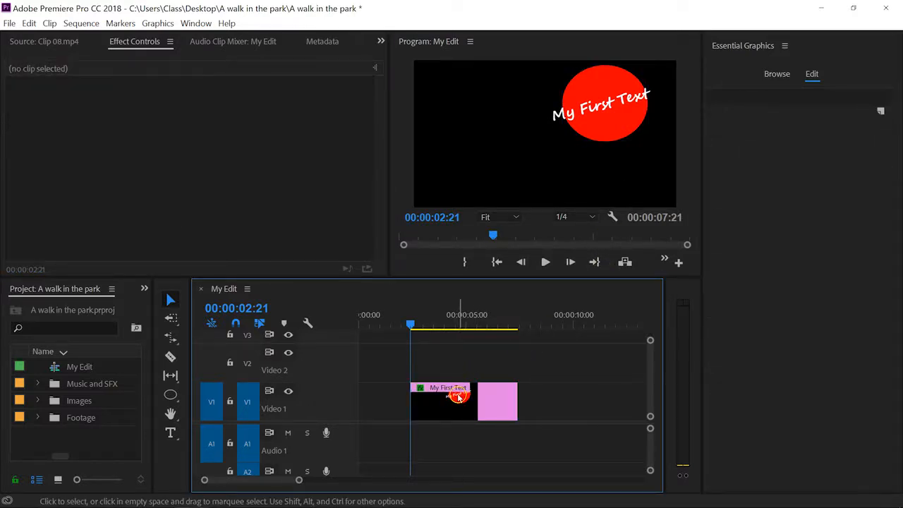
{"action": "left_click_drag", "start_coordinate": [167, 399], "coordinate": [229, 396]}
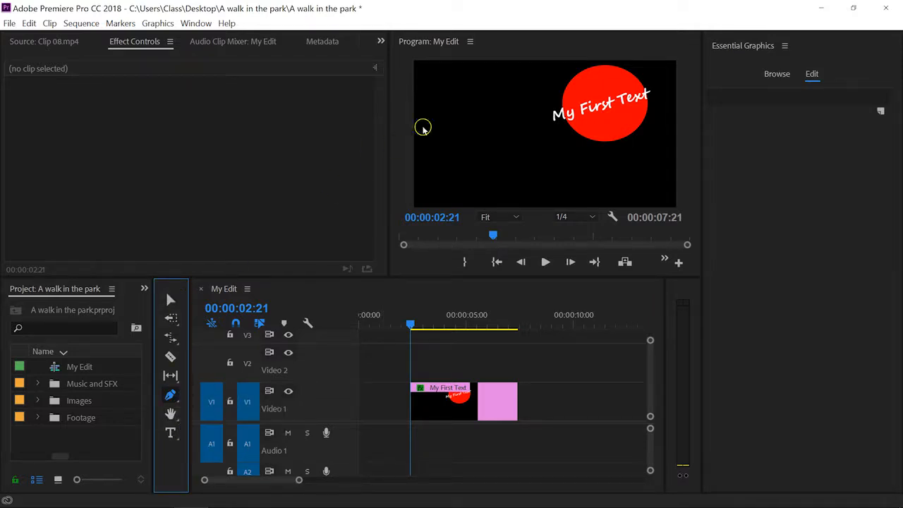
{"action": "left_click", "coordinate": [472, 95]}
{"action": "left_click", "coordinate": [439, 138]}
{"action": "left_click", "coordinate": [463, 176]}
{"action": "left_click", "coordinate": [519, 170]}
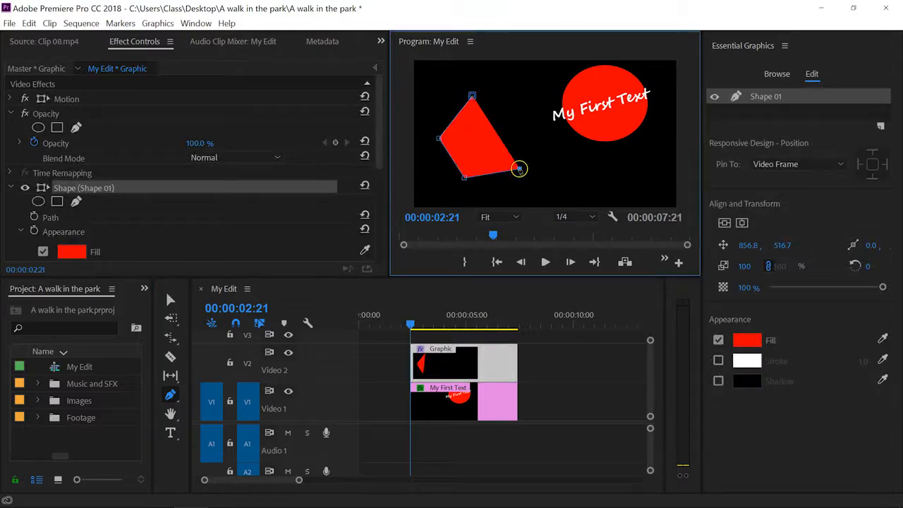
{"action": "left_click", "coordinate": [522, 96]}
{"action": "left_click", "coordinate": [472, 96]}
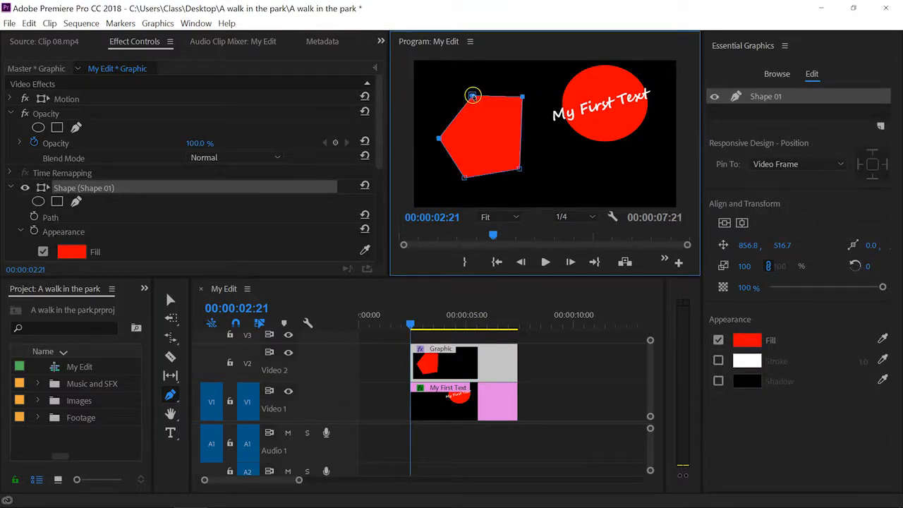